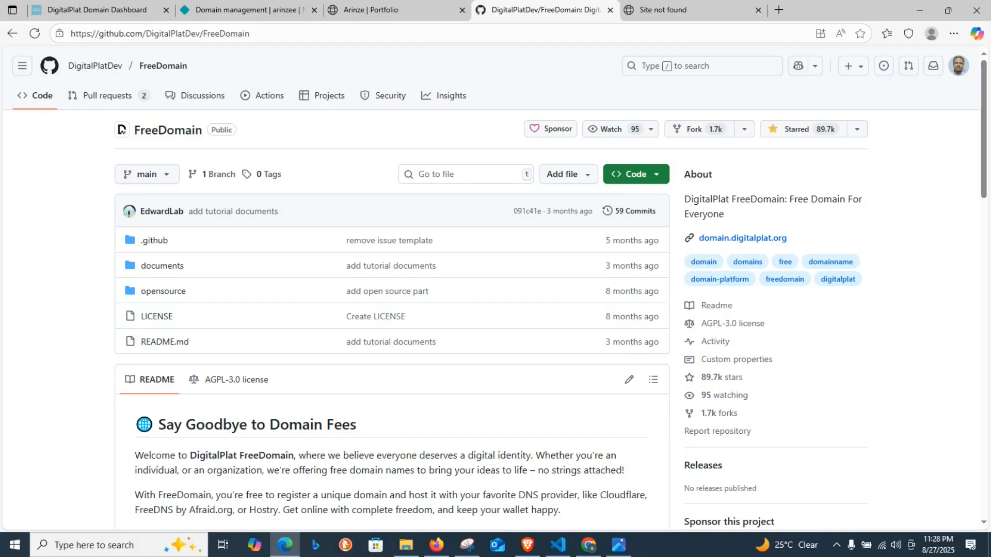
Step: Read through the FreeDomain repository's README, covering the introduction, available domain extensions, registration links, community and donation sections
scroll(392, 289, down, 6)
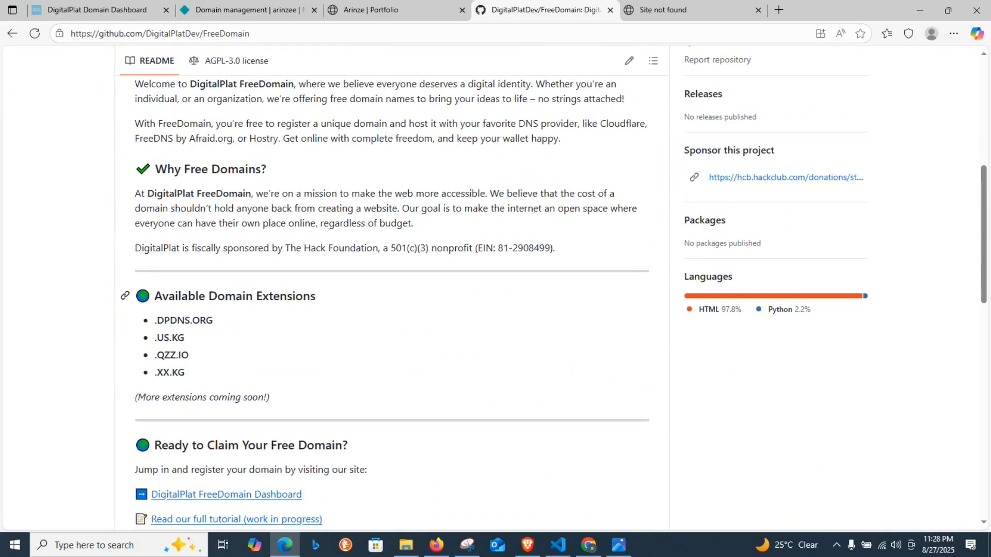
drag(555, 248, 136, 83)
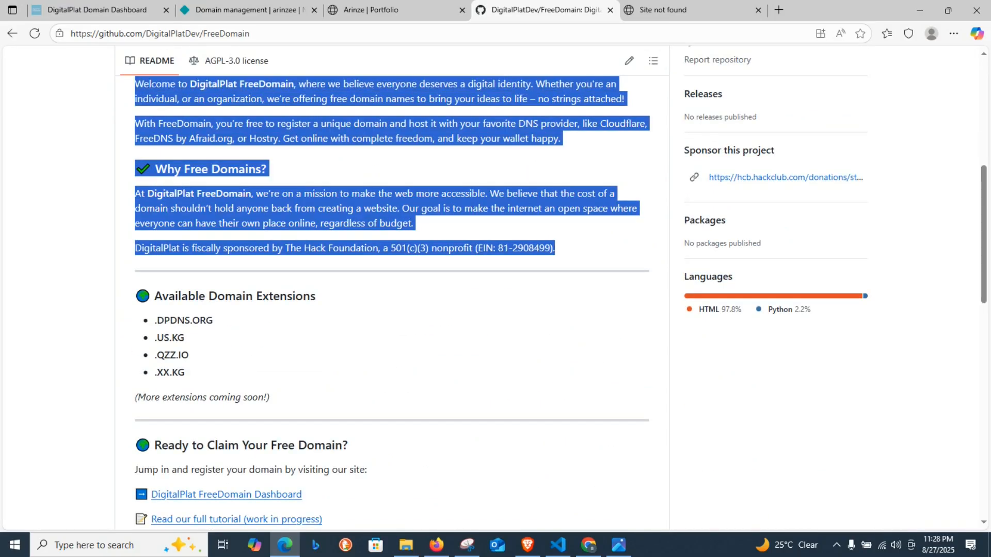
click(330, 171)
scroll(331, 171, up, 2)
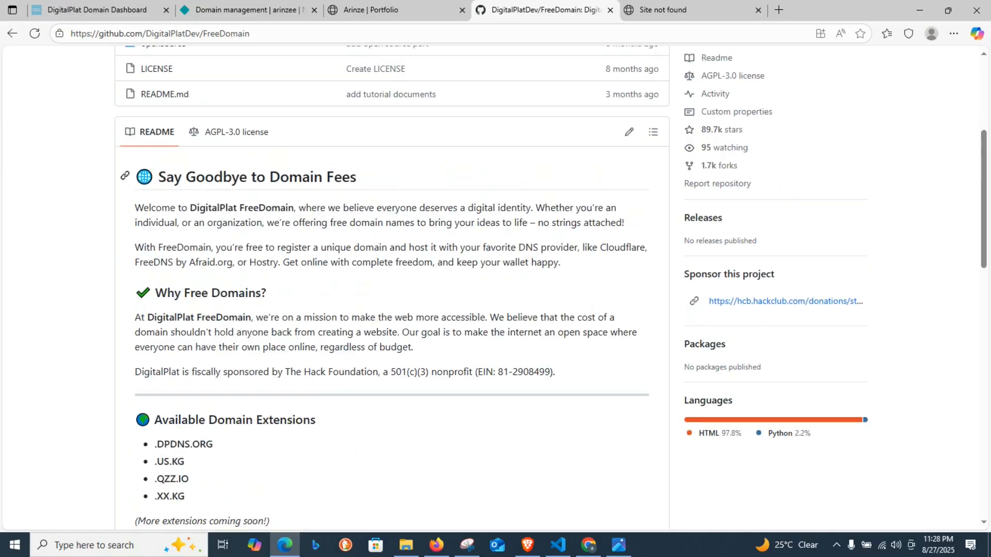
drag(157, 176, 555, 373)
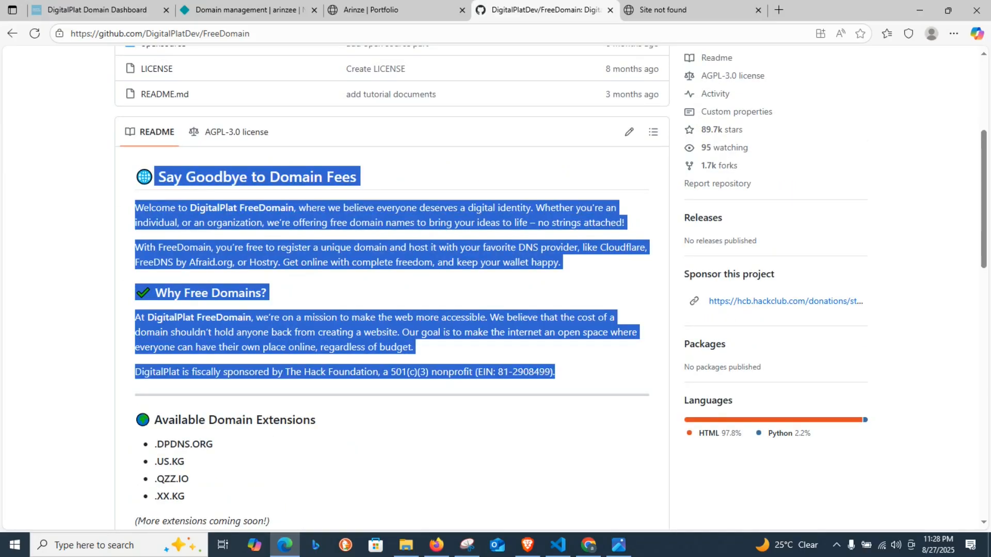
click(455, 293)
scroll(454, 293, down, 6)
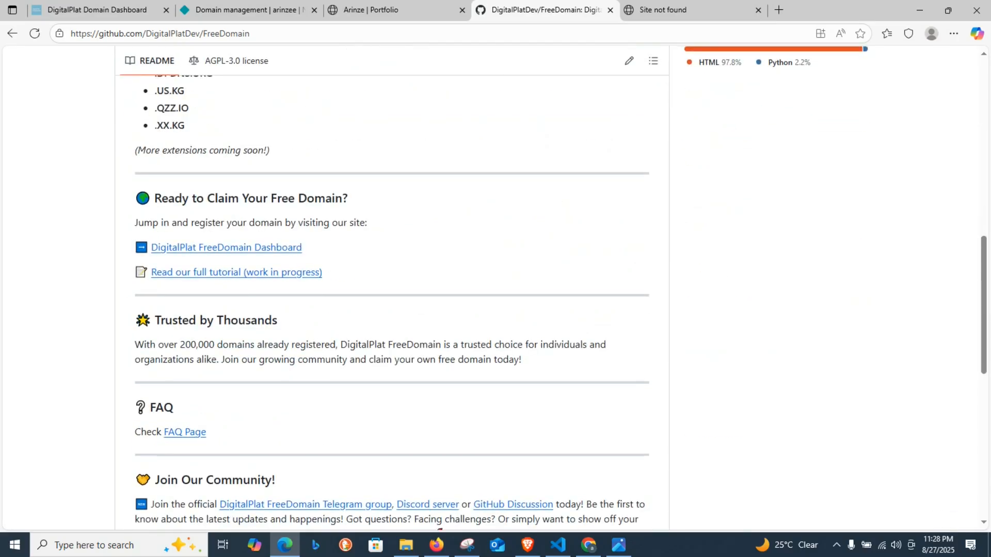
scroll(387, 125, up, 10)
scroll(387, 124, down, 3)
scroll(387, 124, down, 2)
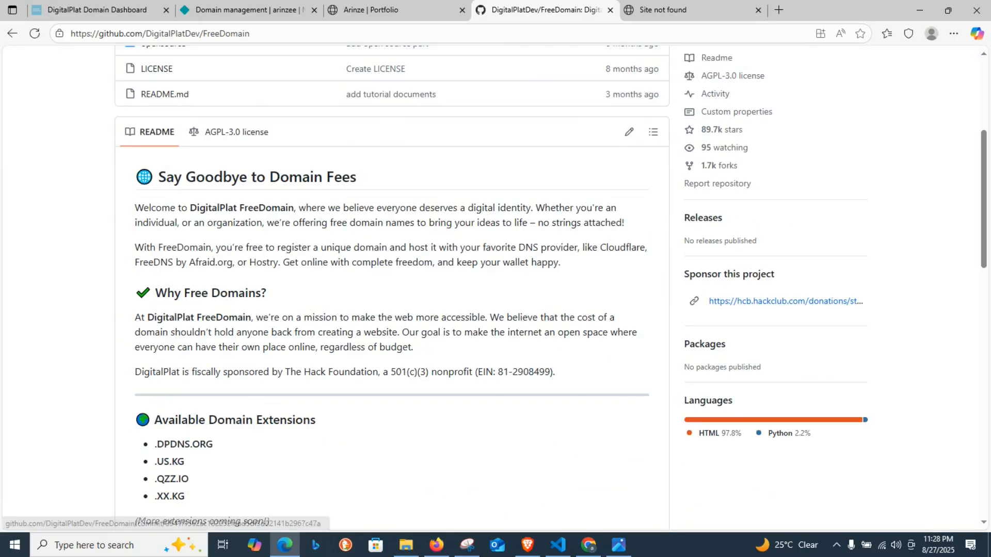
drag(165, 177, 357, 177)
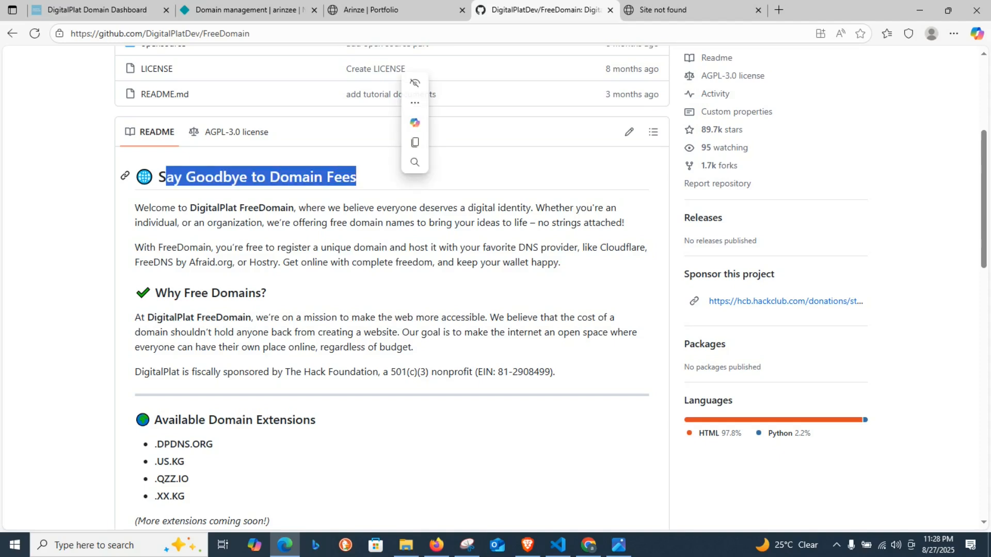
scroll(387, 288, down, 10)
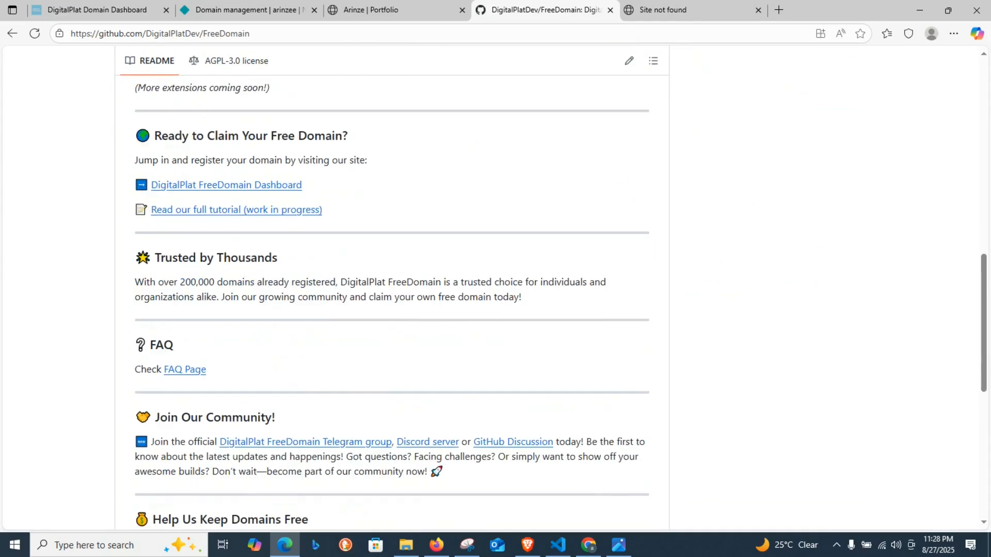
scroll(392, 299, down, 2)
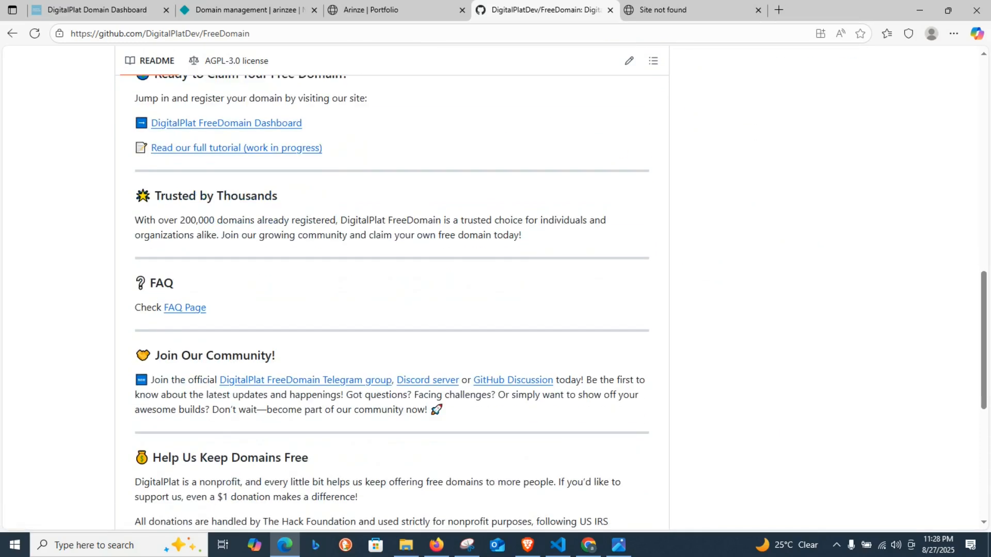
scroll(392, 289, down, 2)
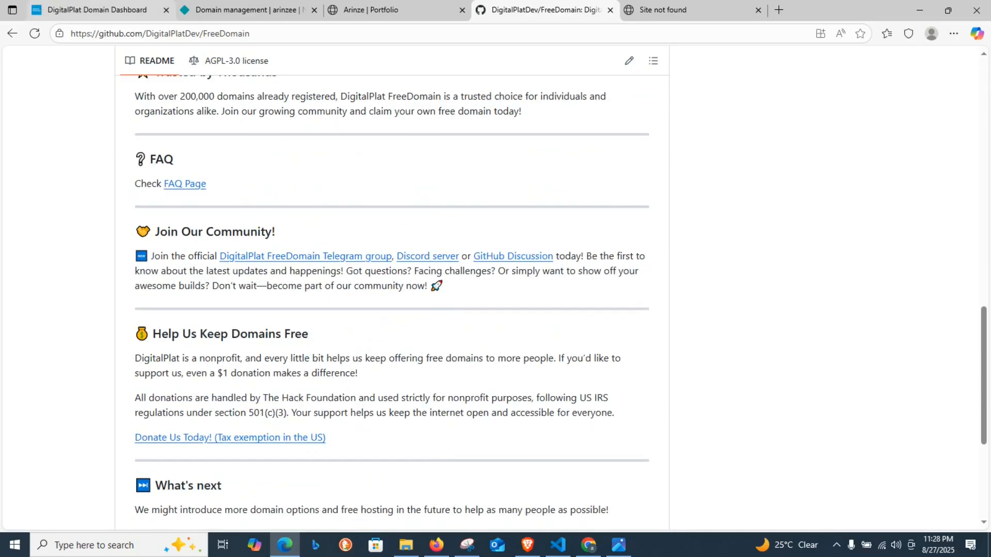
Step: Switch to the DigitalPlat dashboard and review its overview page, including the extra domain slot offer for starring the GitHub repository
click(98, 10)
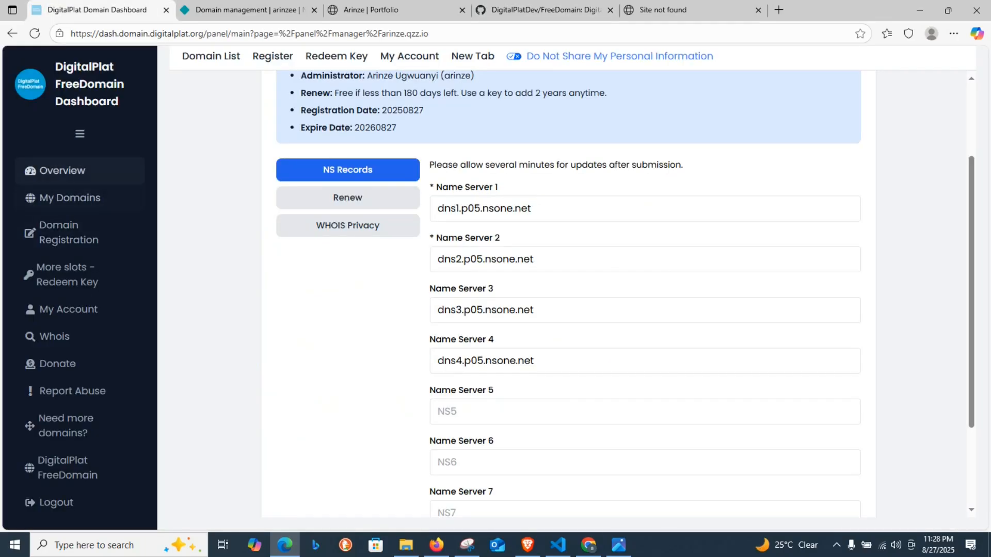
click(62, 170)
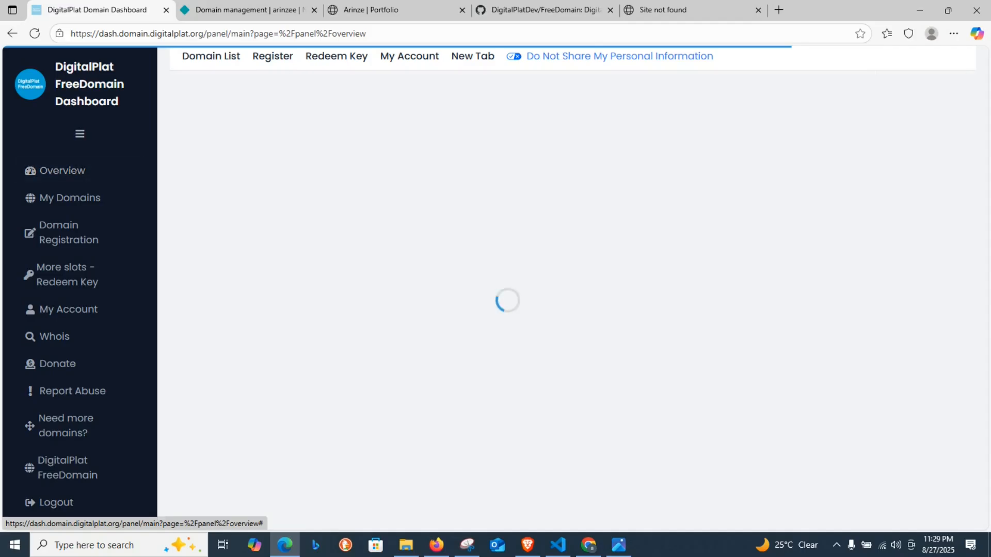
scroll(573, 282, down, 7)
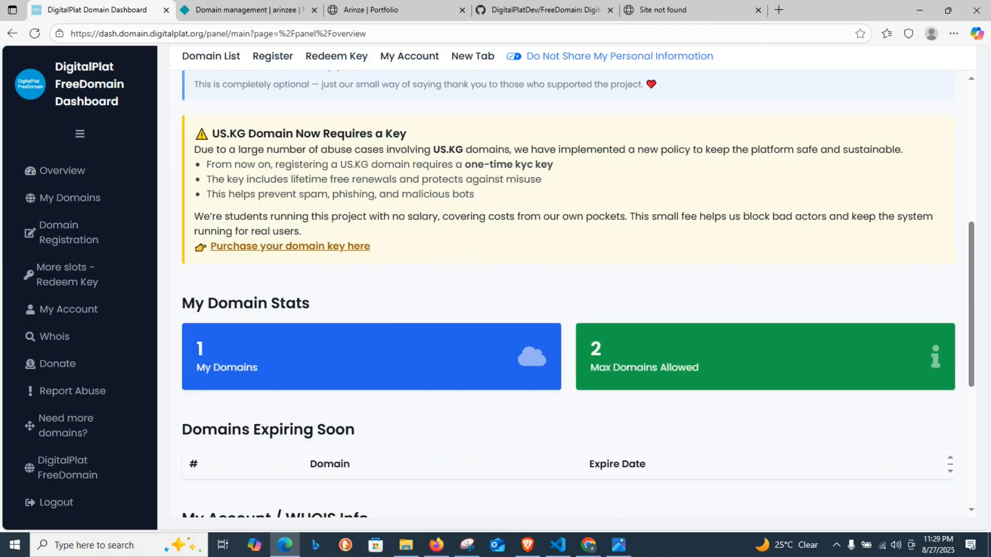
scroll(573, 281, up, 4)
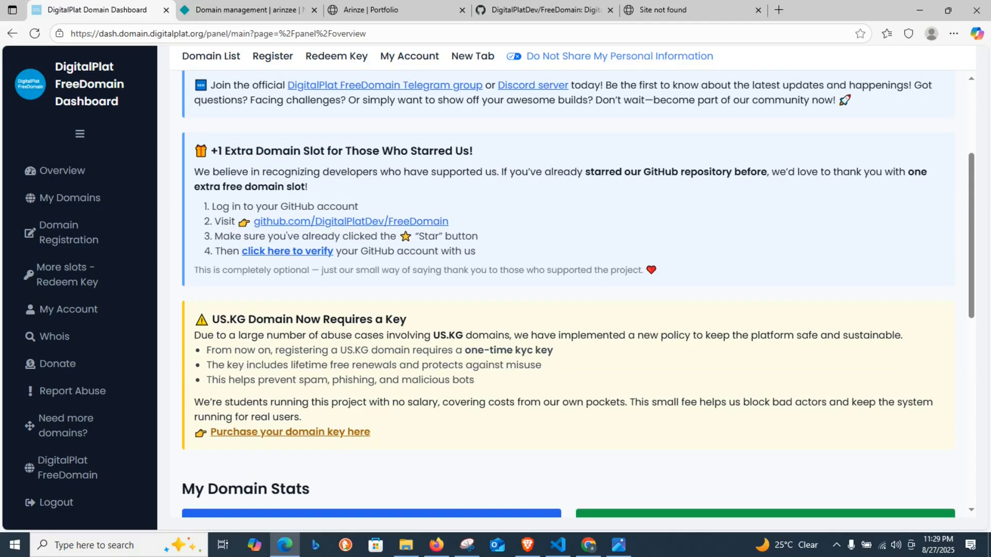
drag(658, 272, 194, 148)
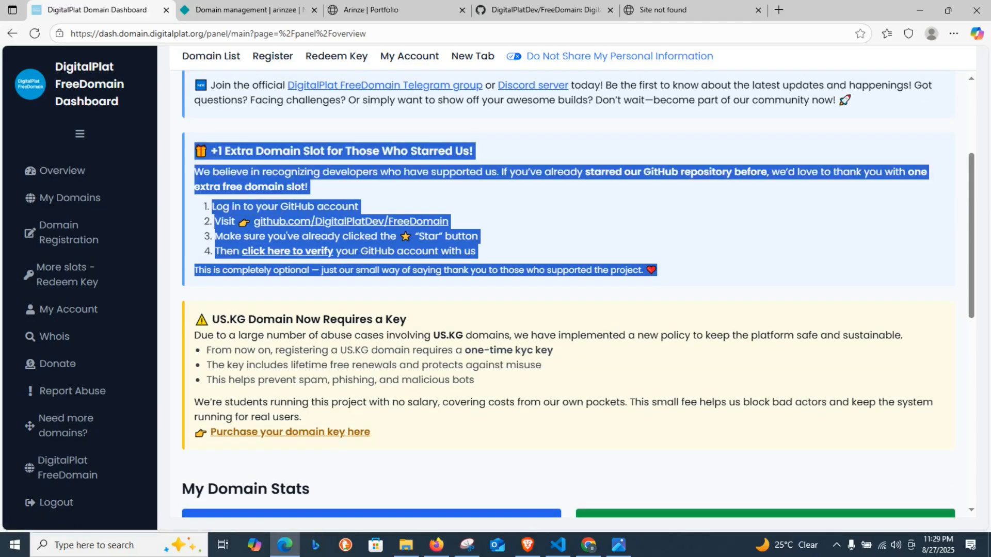
click(568, 222)
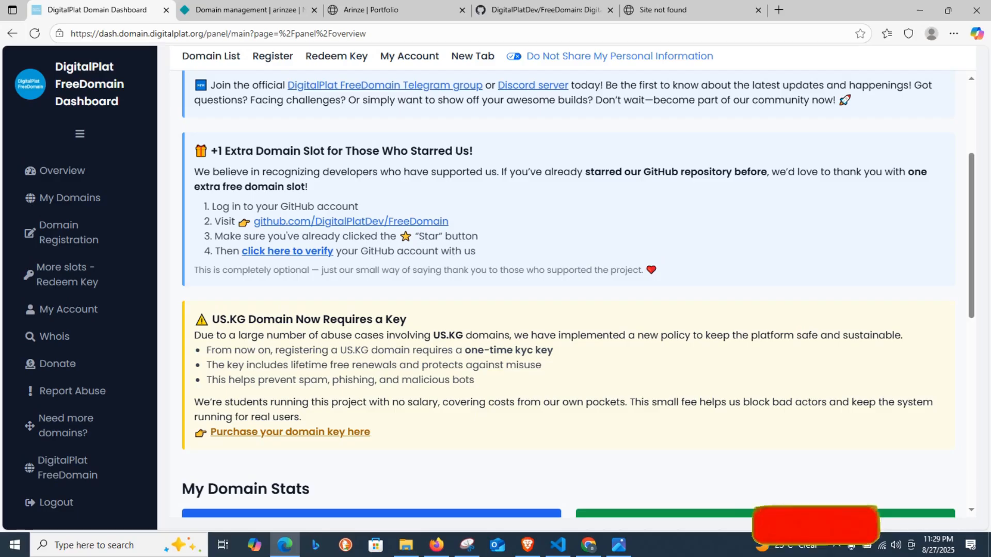
scroll(568, 289, up, 4)
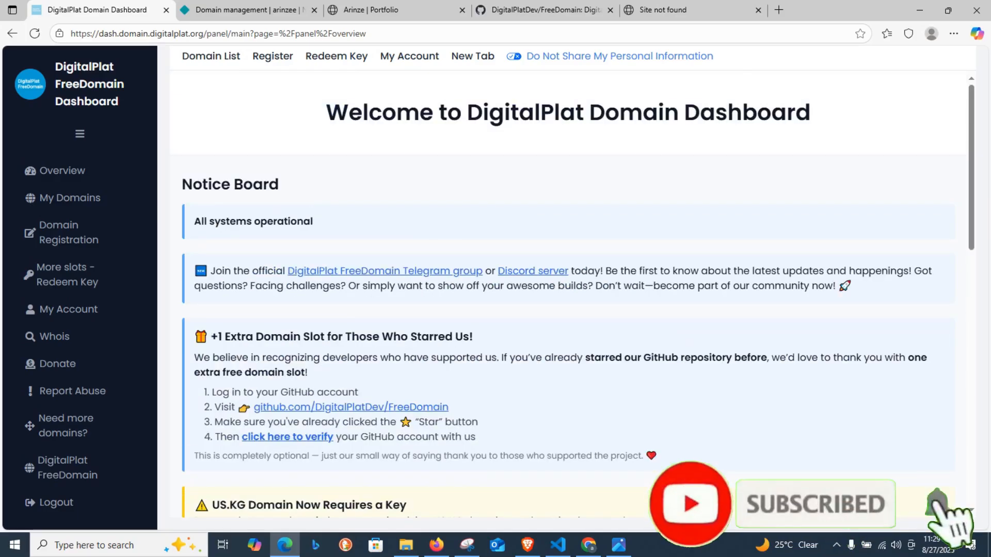
click(62, 171)
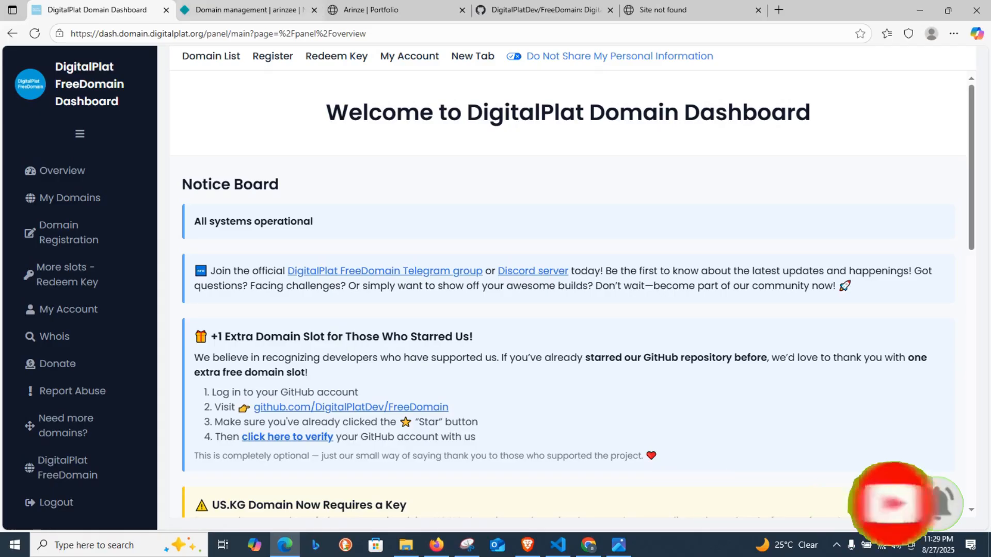
Step: Switch to Netlify and open the team's project list
click(248, 10)
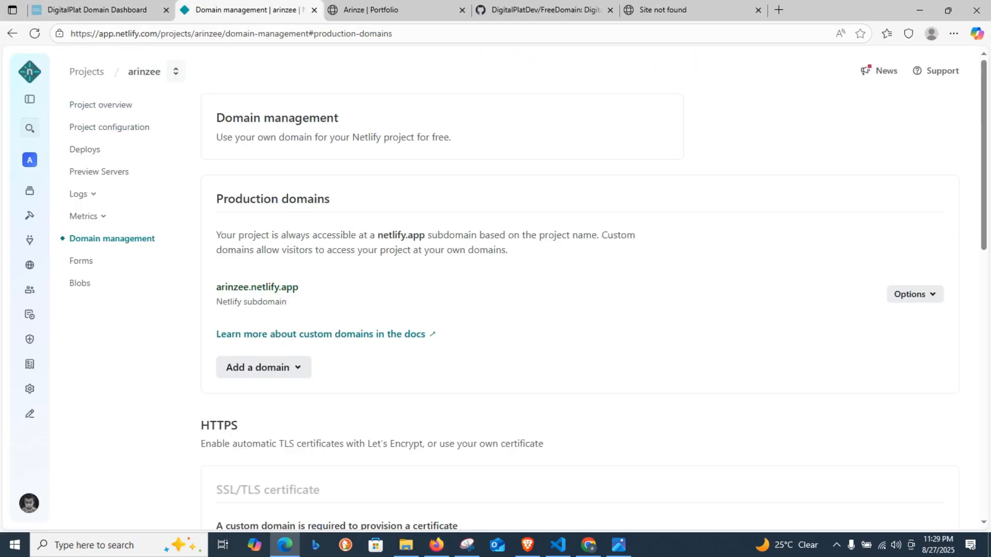
click(30, 72)
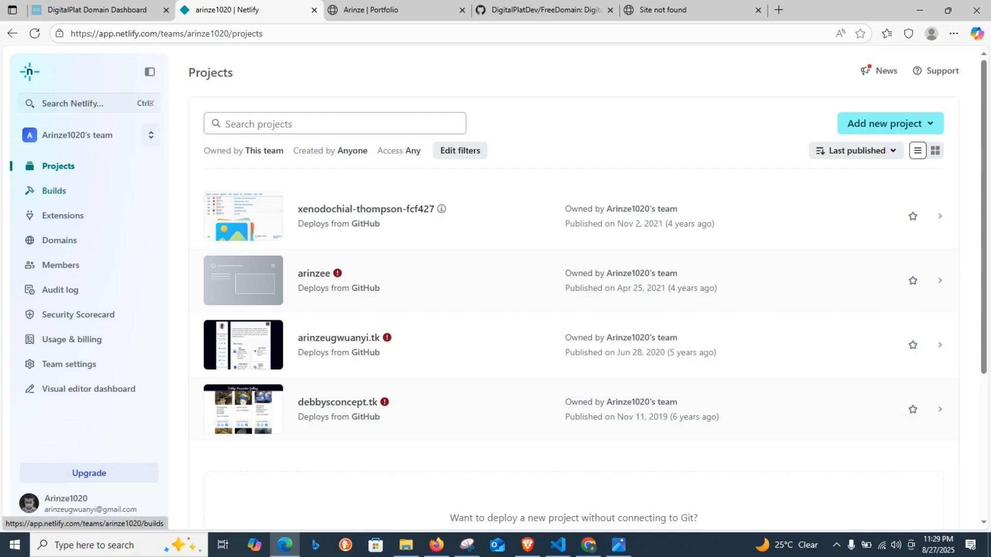
Step: List the registered domains in the DigitalPlat dashboard and look at the portfolio site hosted on Netlify
click(97, 9)
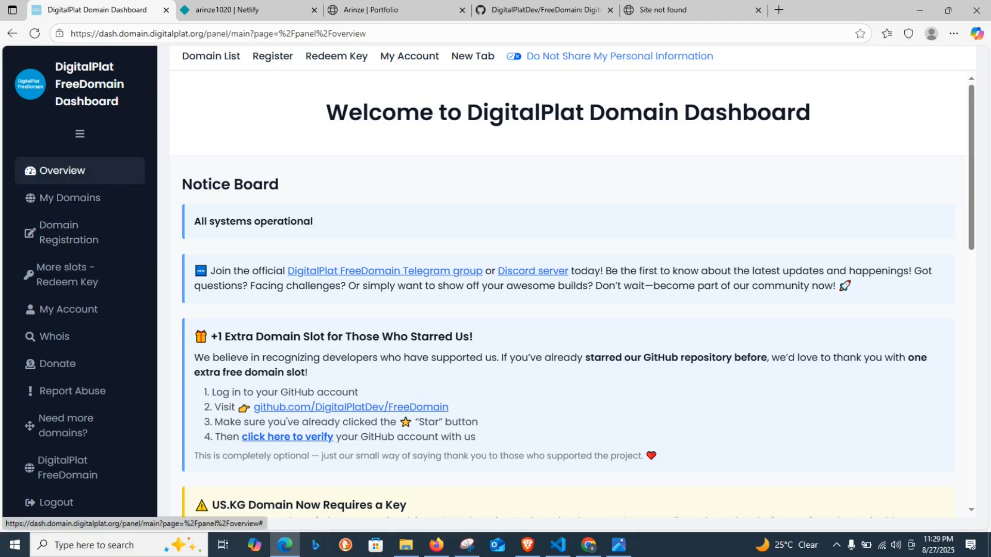
scroll(384, 237, down, 2)
scroll(385, 237, down, 1)
click(70, 198)
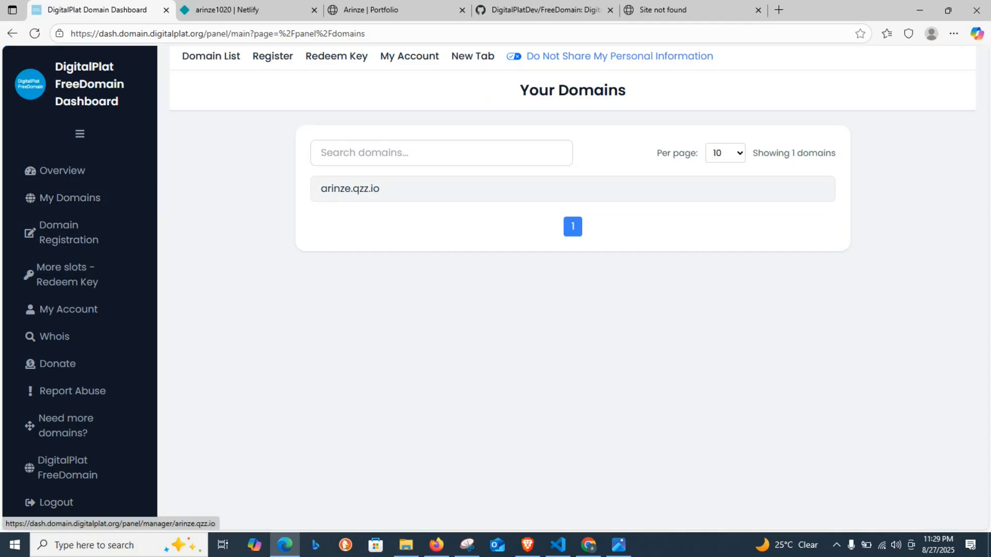
click(371, 10)
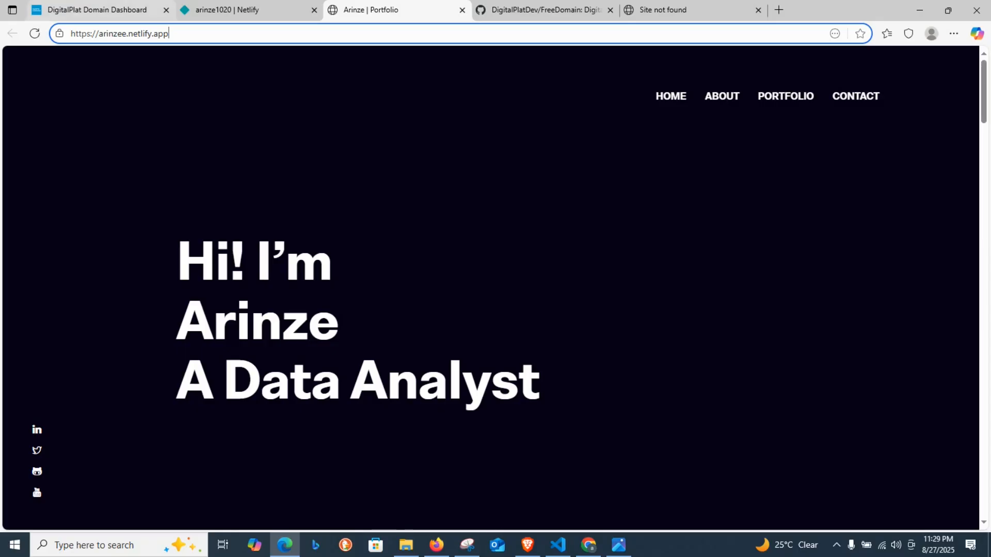
click(97, 10)
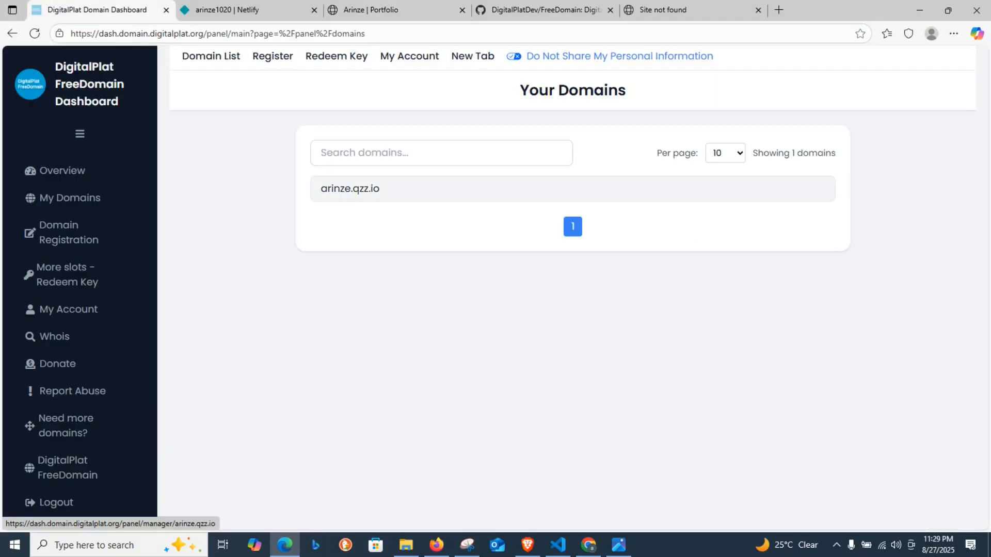
Step: Open the registered .qzz.io domain's management page in DigitalPlat and examine the entries for Name Servers 1 to 4
click(350, 188)
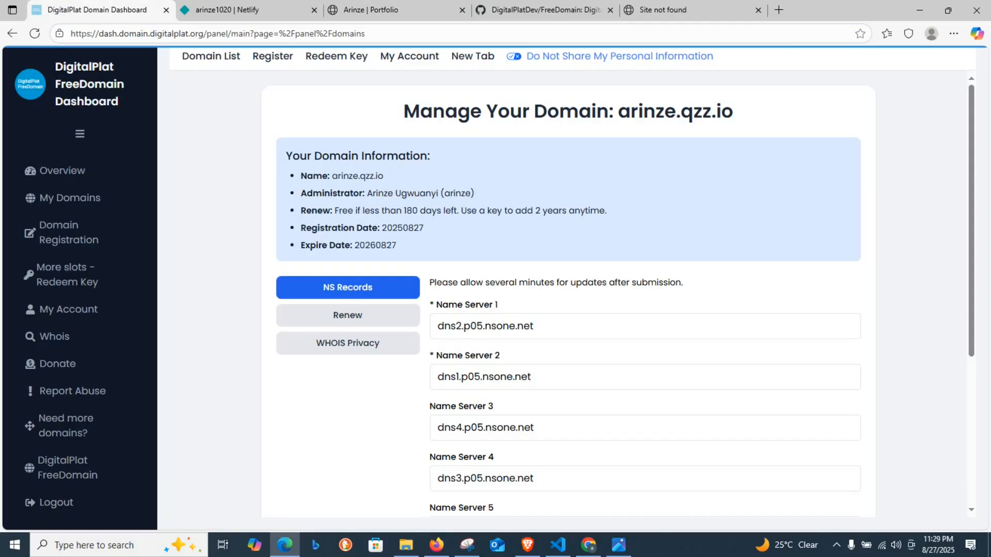
drag(534, 326, 437, 326)
drag(532, 377, 436, 377)
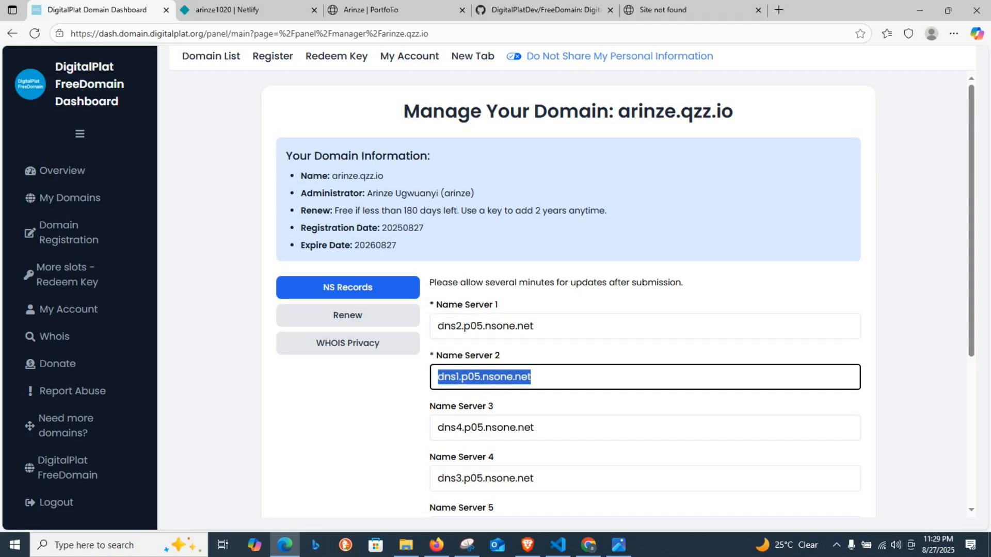
drag(535, 428, 436, 428)
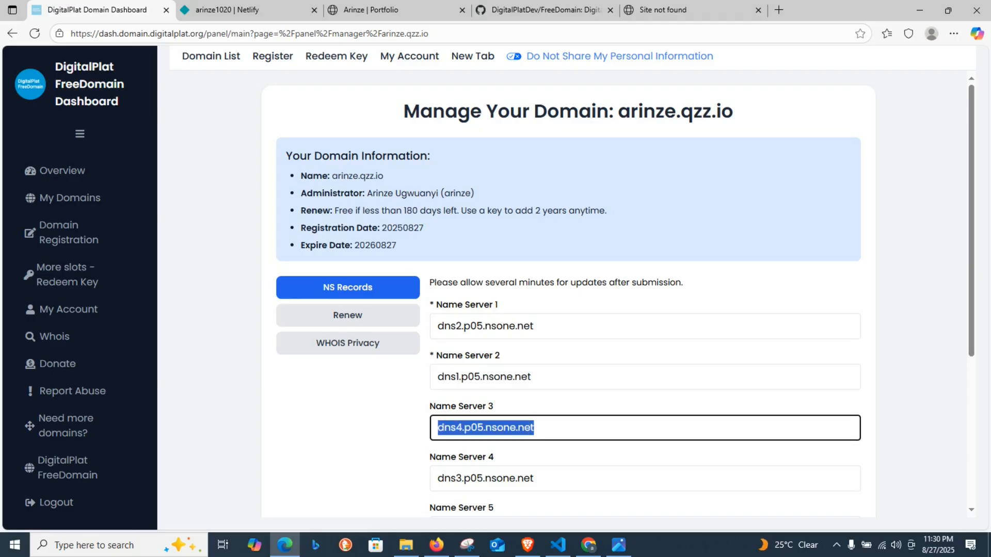
drag(534, 479, 436, 478)
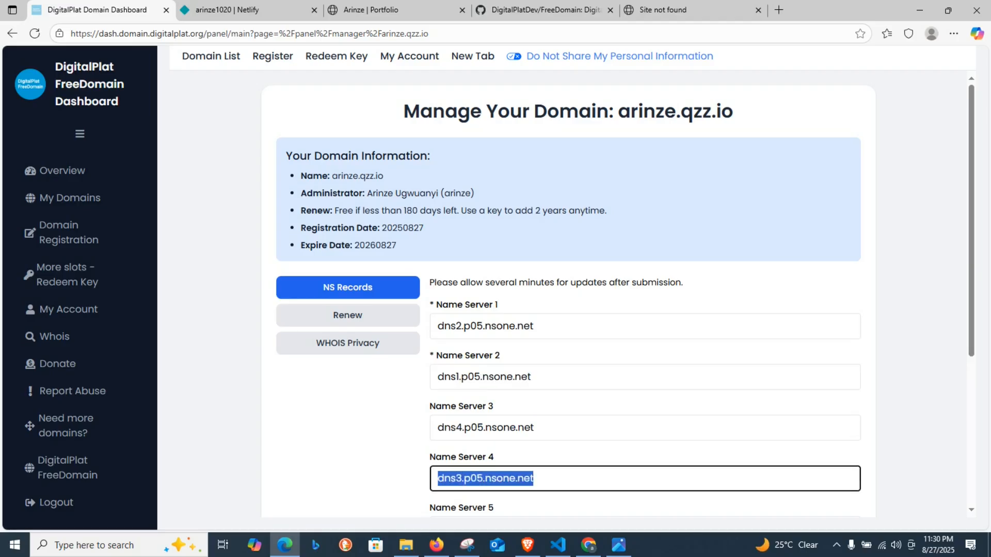
Step: Switch to Netlify and open the DNS settings of the team's .qzz.io domain
click(242, 10)
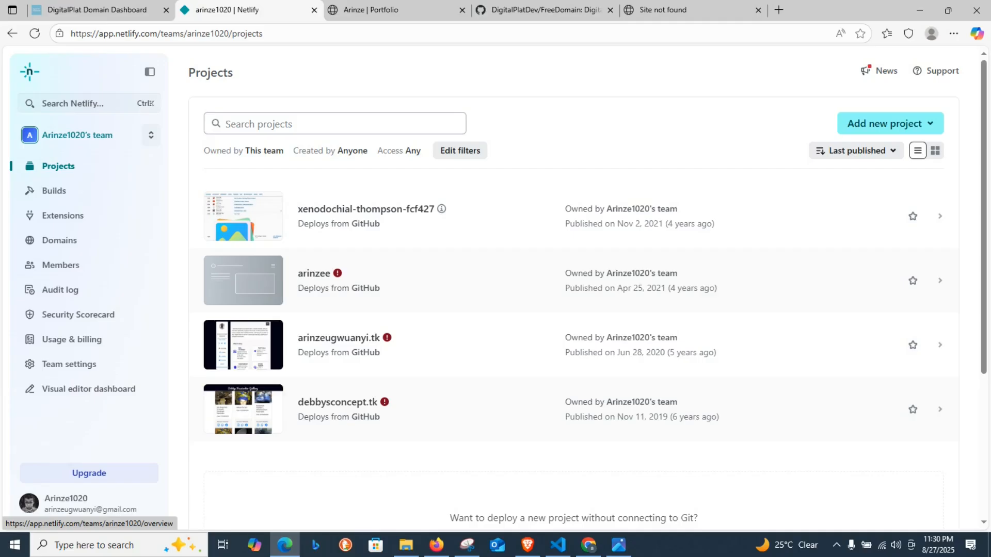
click(59, 240)
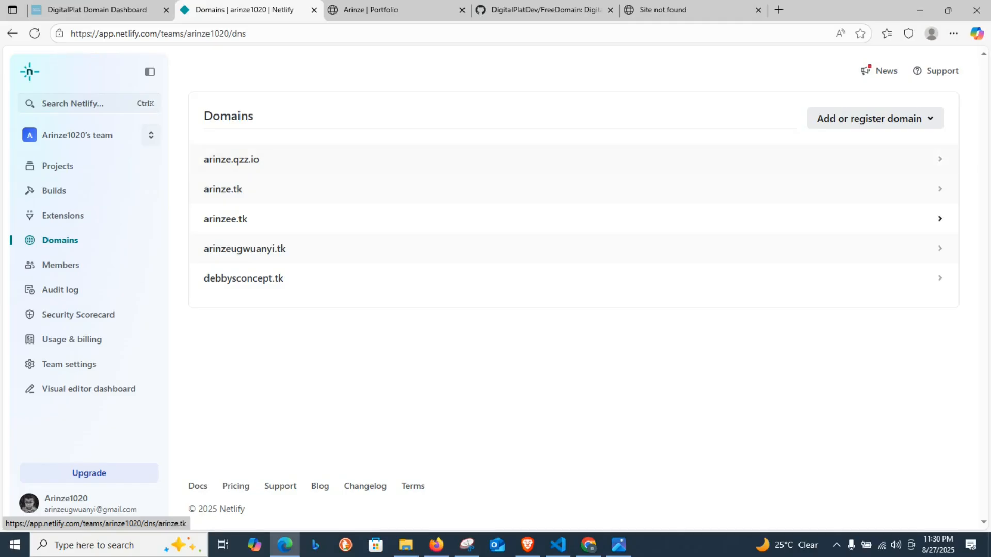
click(231, 158)
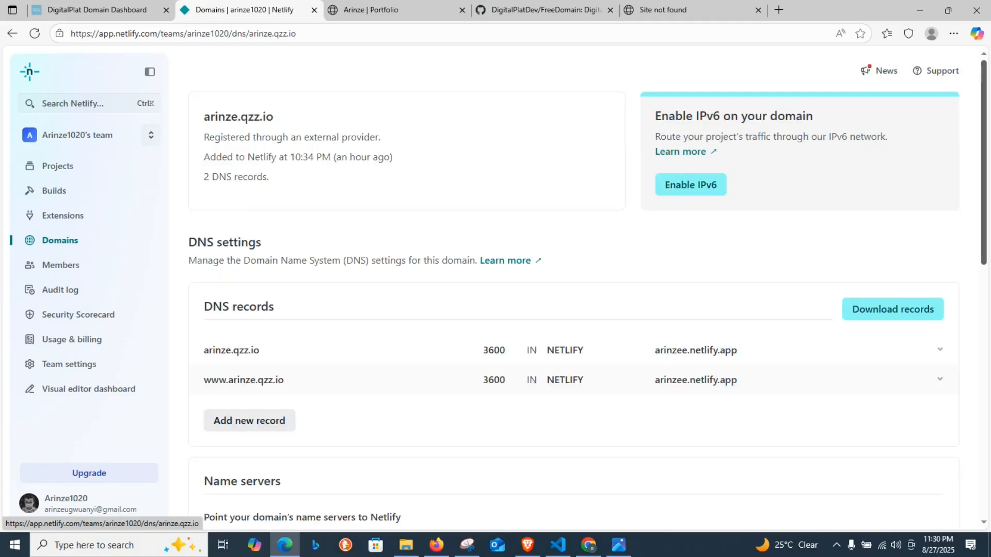
Step: Examine the DNS records and name servers Netlify assigns to the .qzz.io domain and compare them with the DigitalPlat entries
scroll(231, 159, down, 3)
scroll(589, 285, up, 2)
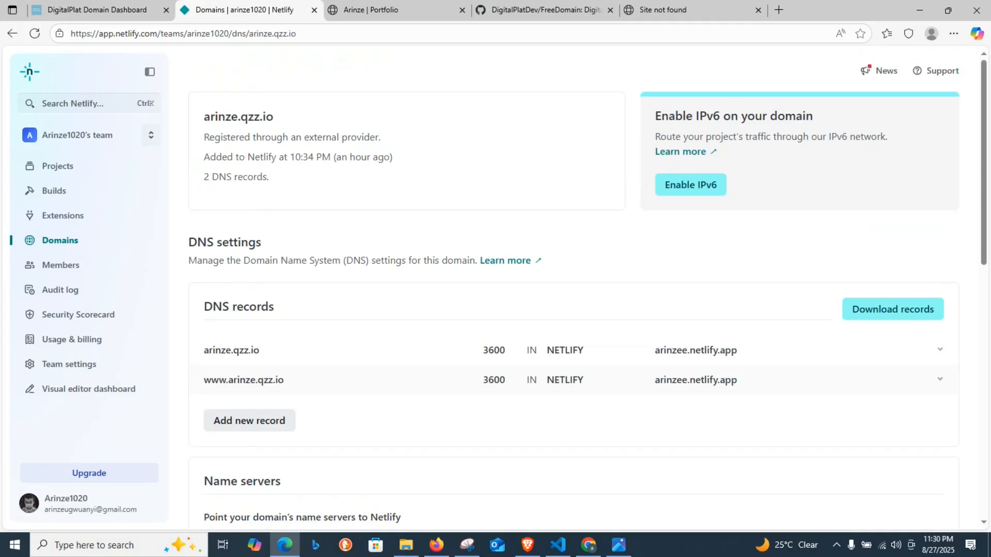
scroll(573, 289, down, 6)
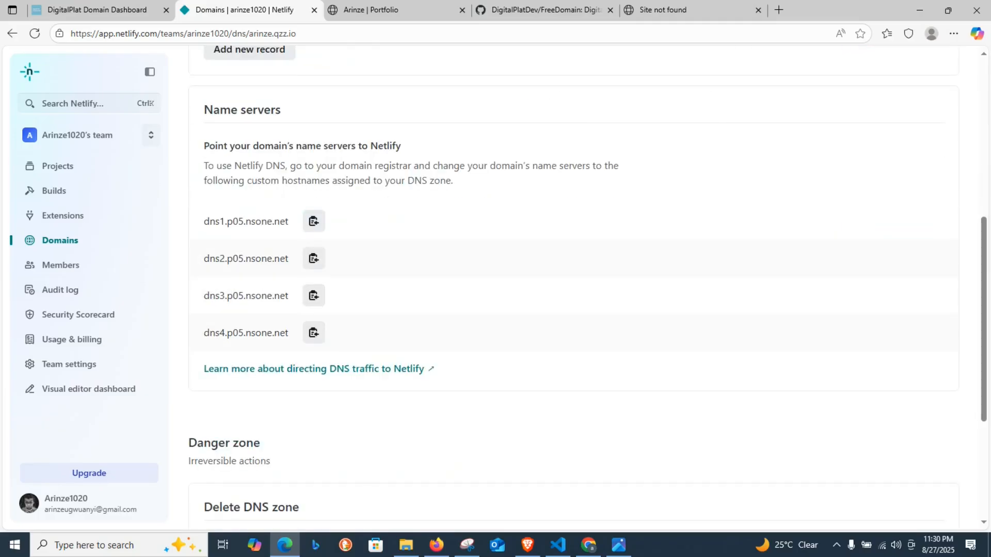
drag(204, 221, 288, 333)
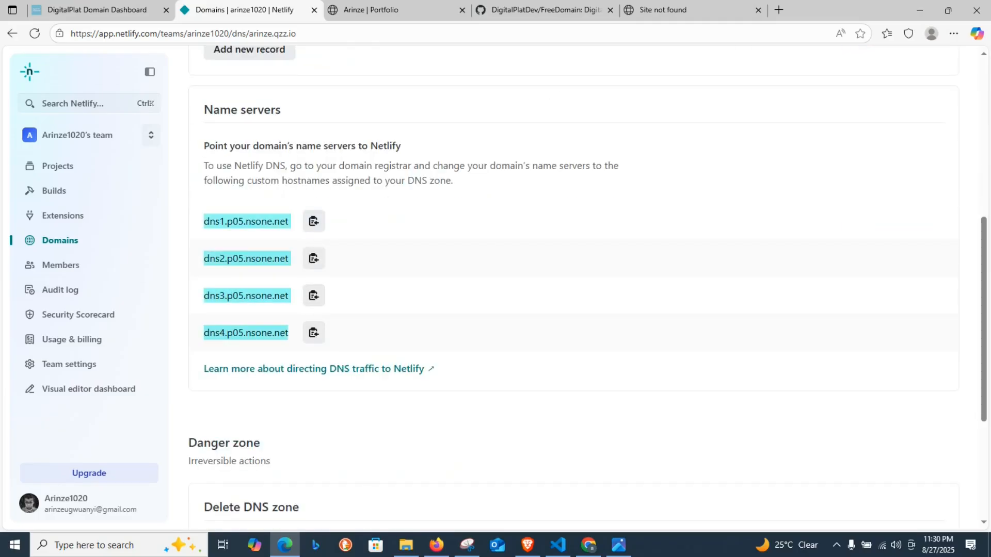
click(97, 10)
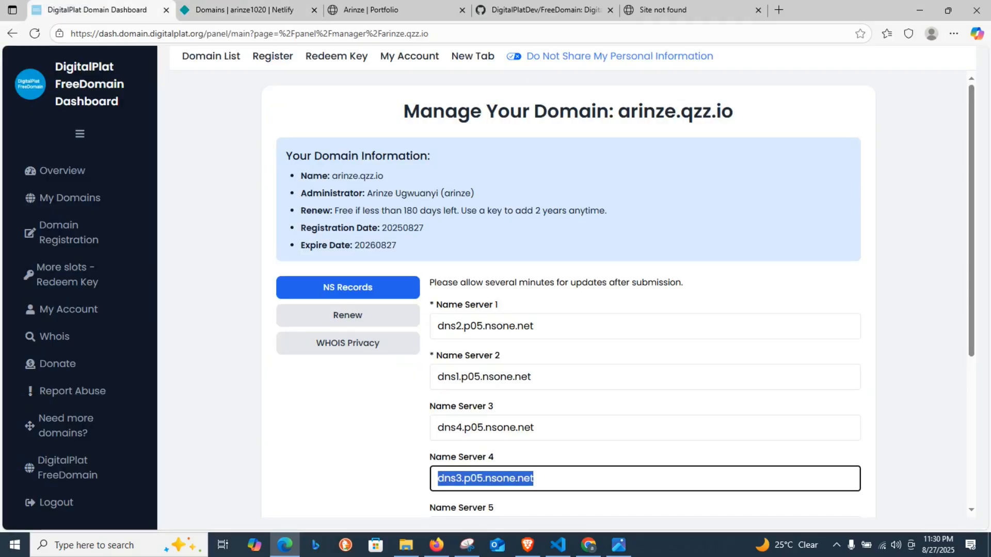
Step: Examine the Name Server 1 and 2 entries in DigitalPlat and compare them with Netlify's assigned name servers
click(348, 427)
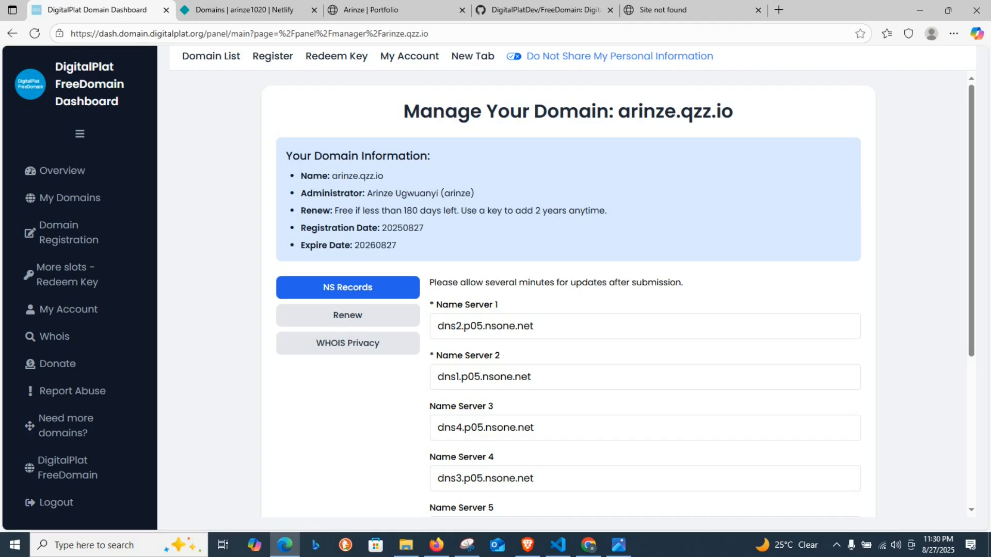
scroll(567, 289, down, 1)
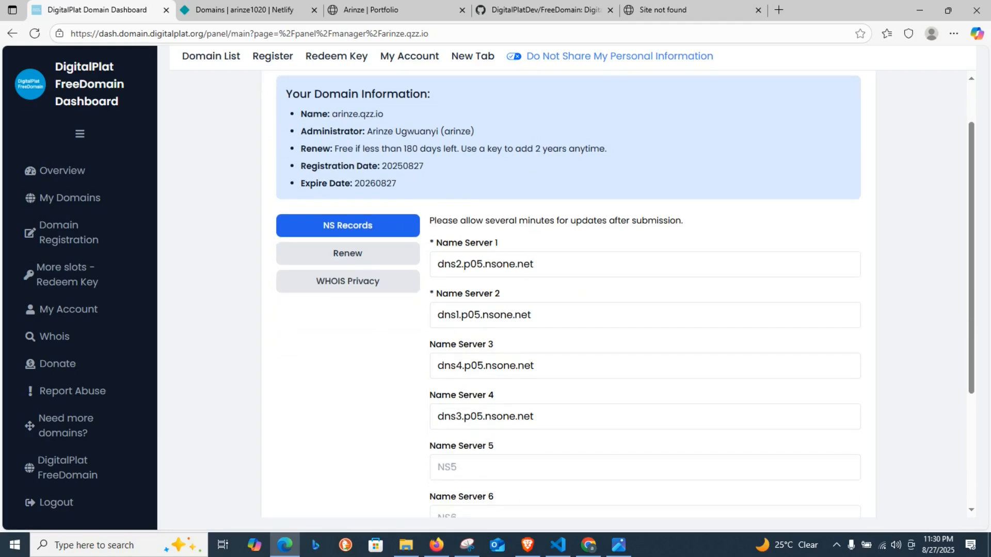
drag(435, 242, 498, 242)
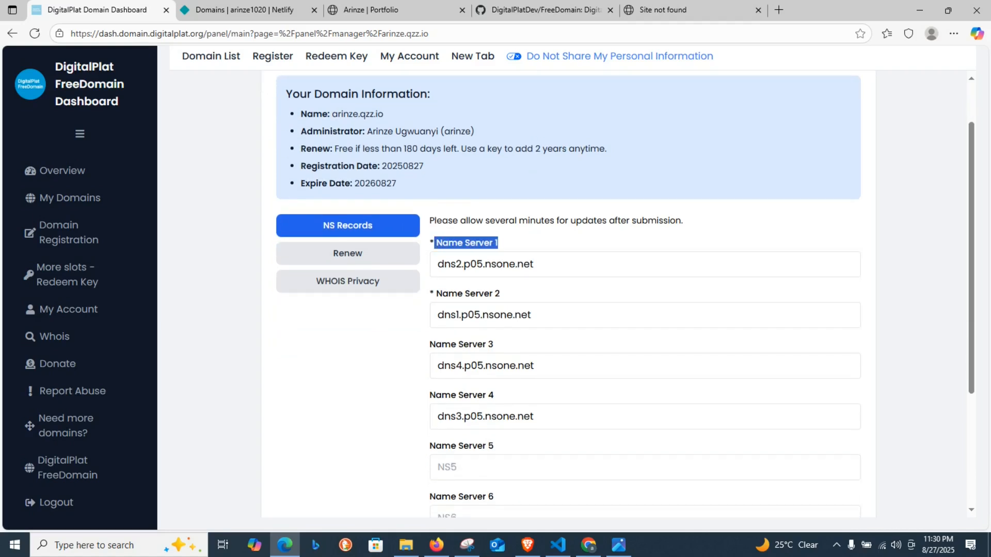
key(Tab)
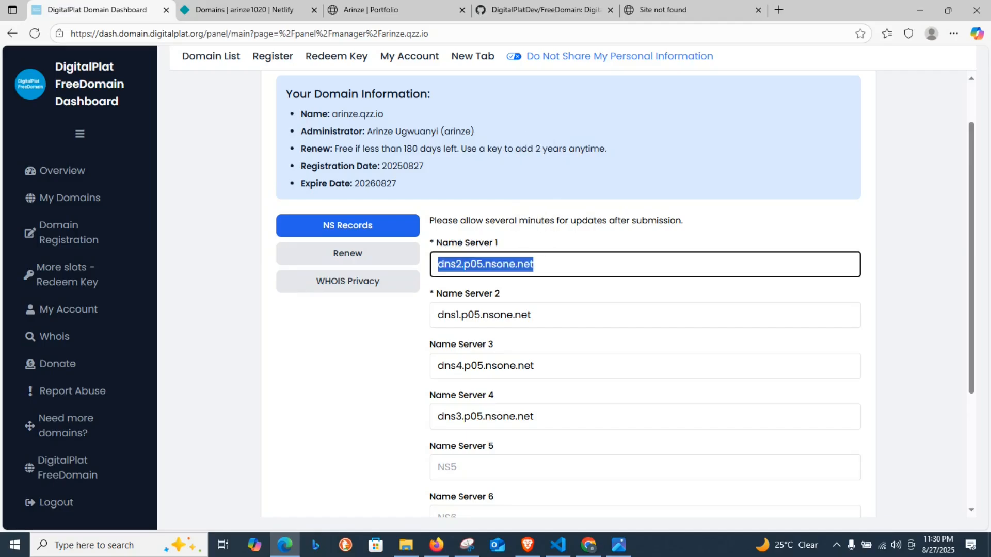
click(466, 242)
drag(502, 294, 435, 294)
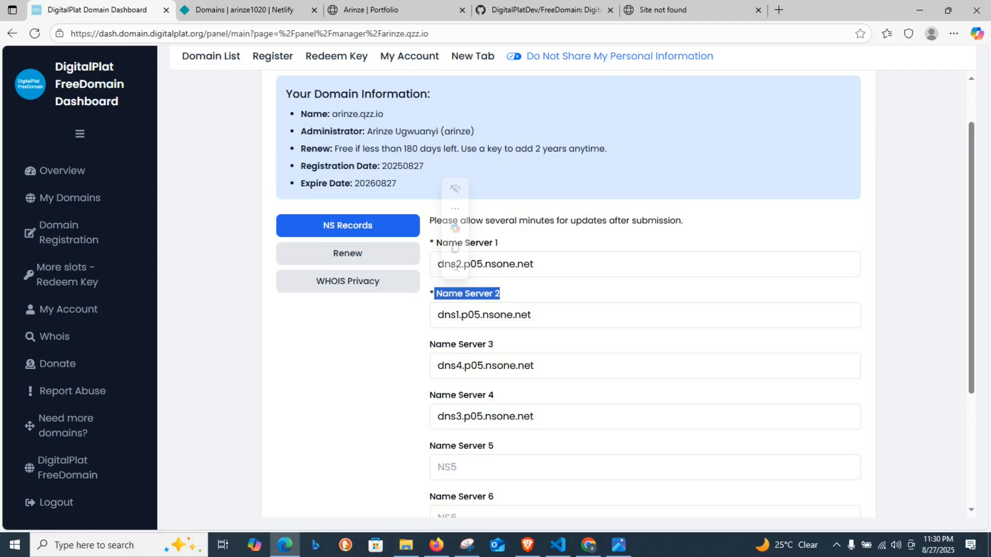
drag(535, 264, 436, 265)
click(243, 10)
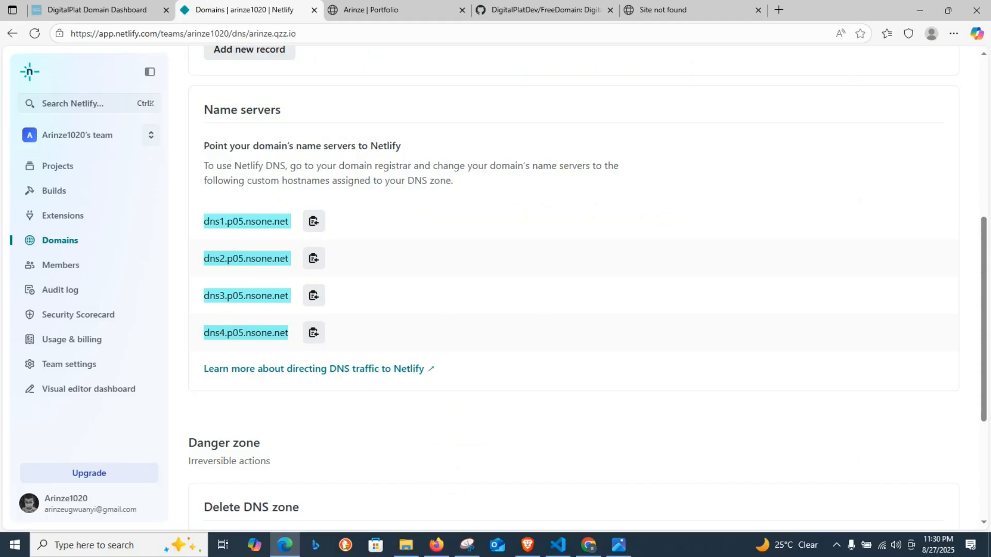
click(97, 9)
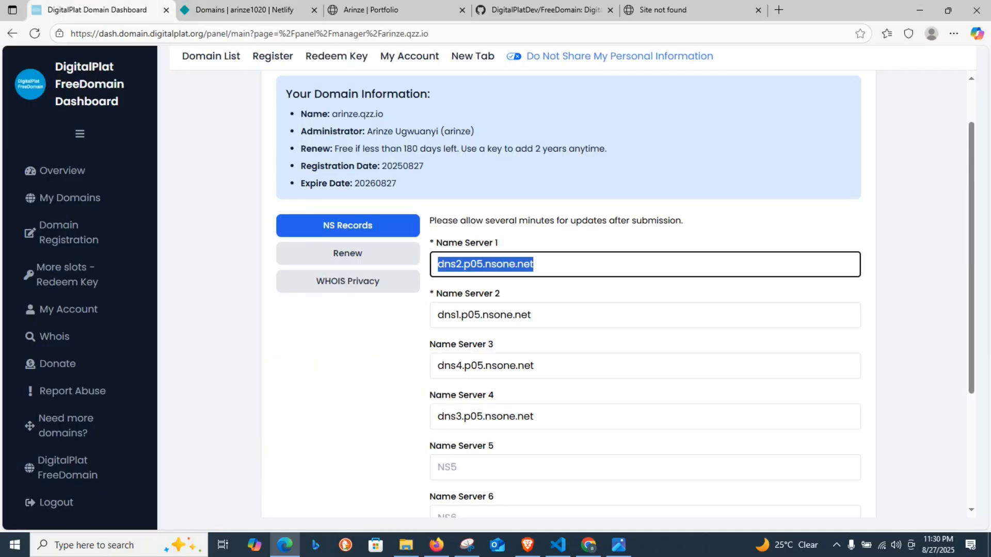
Step: Submit the four nsone.net name server entries for the .qzz.io domain and confirm the update
scroll(618, 293, down, 4)
click(460, 475)
click(573, 372)
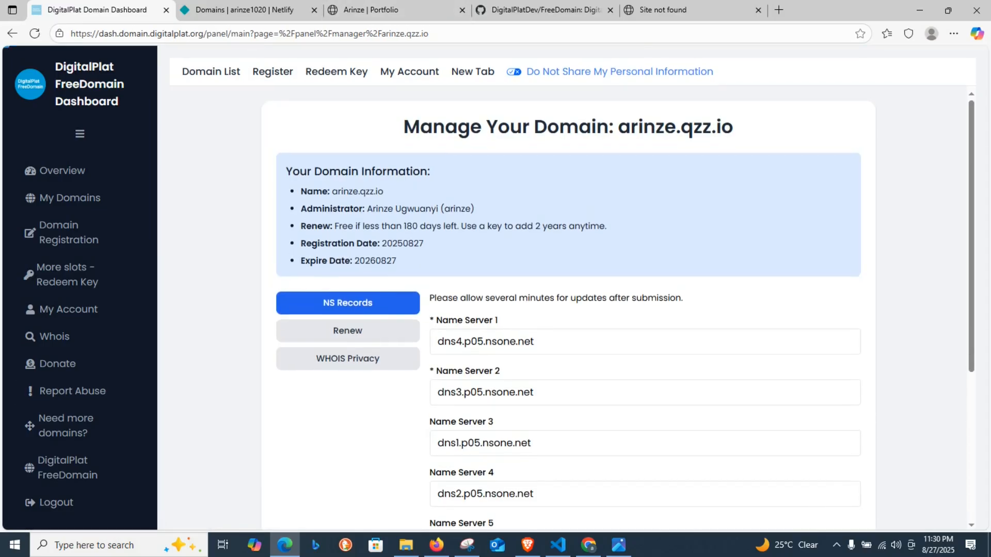
Step: Switch to Netlify, list the team's projects and check the netlify.app address of the portfolio site
double_click(676, 127)
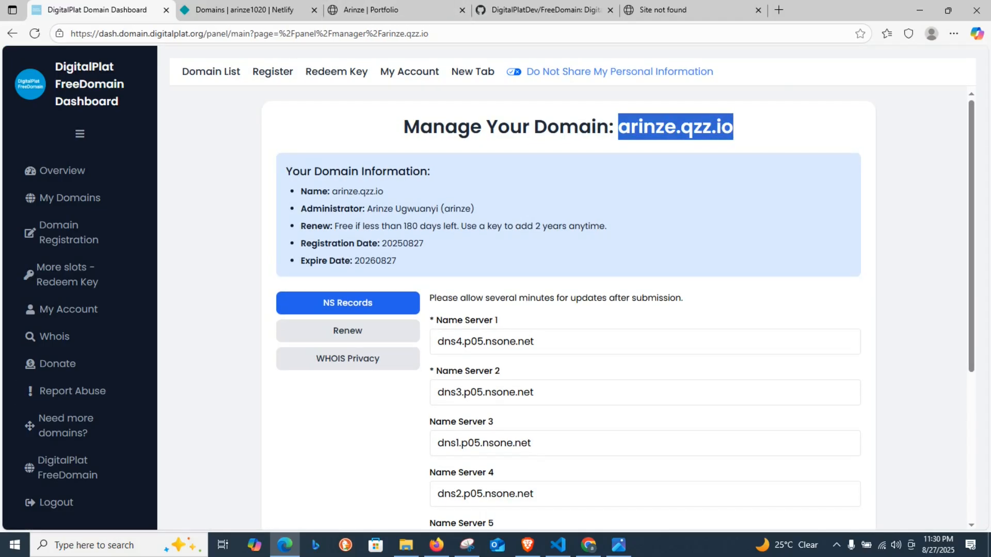
click(244, 10)
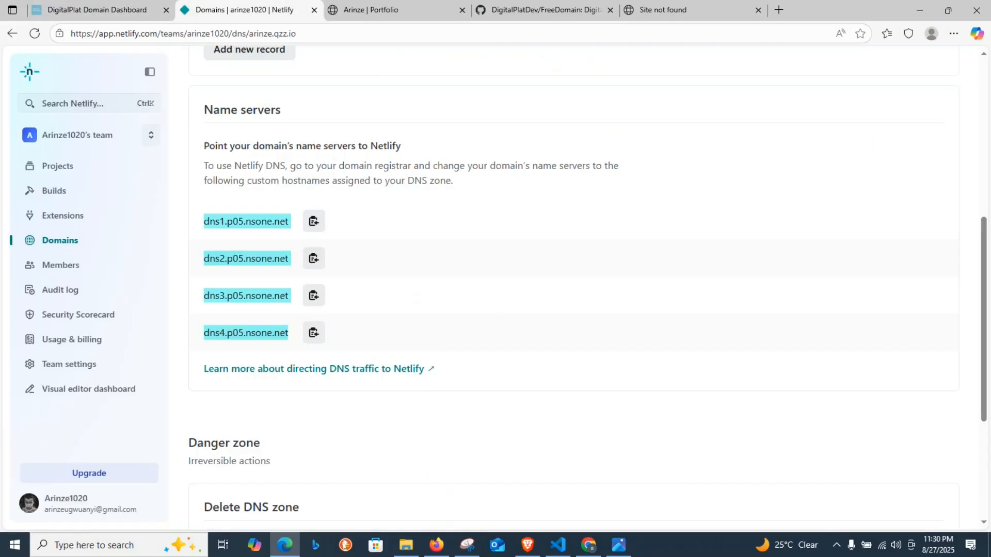
scroll(573, 287, up, 1)
scroll(573, 287, up, 6)
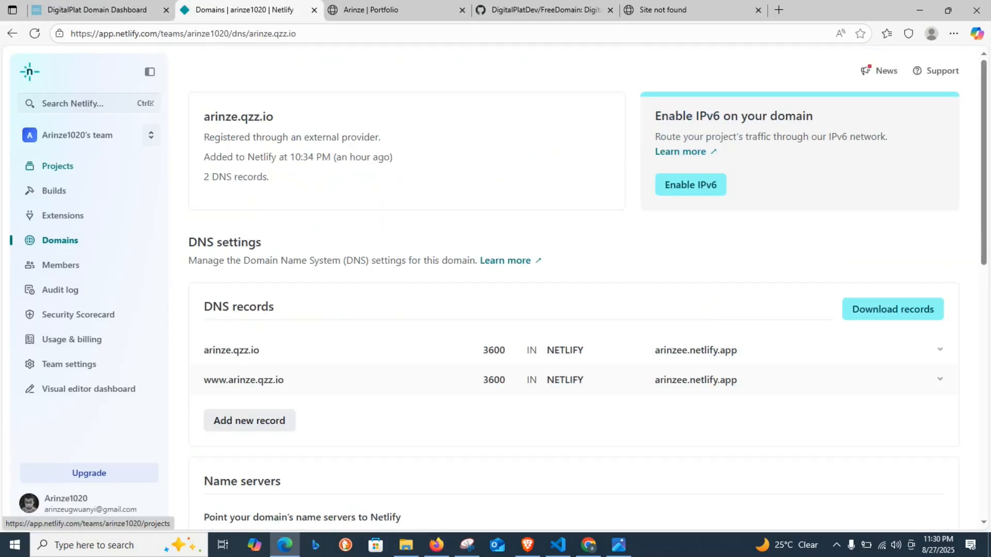
click(57, 165)
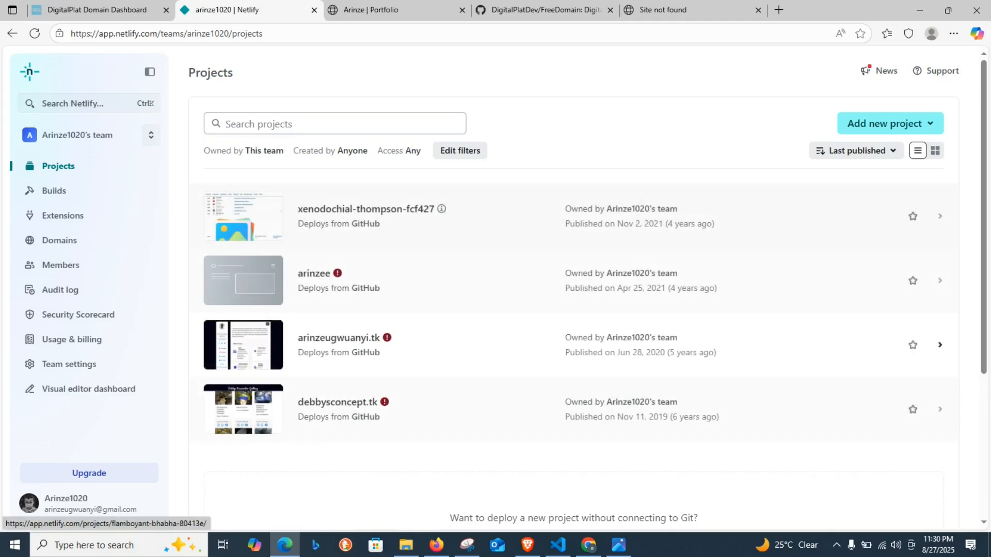
click(392, 9)
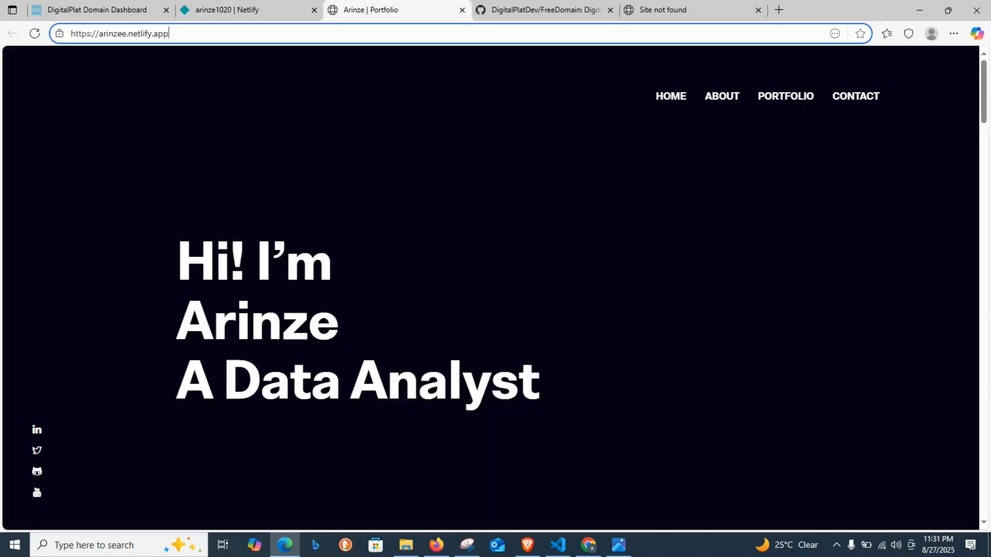
key(ctrl+a)
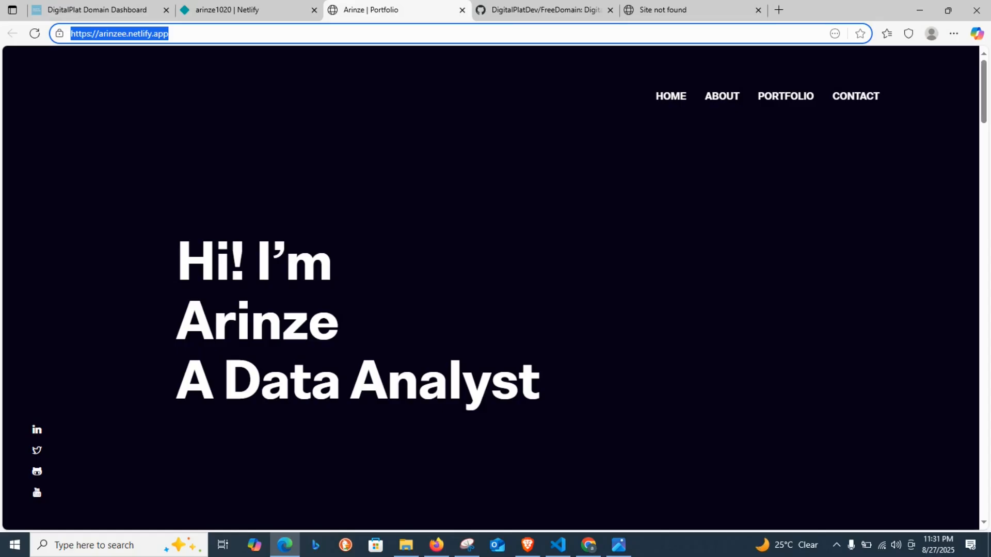
click(289, 124)
Step: Open the domain management settings of the Netlify project that matches the portfolio's netlify.app address
click(227, 10)
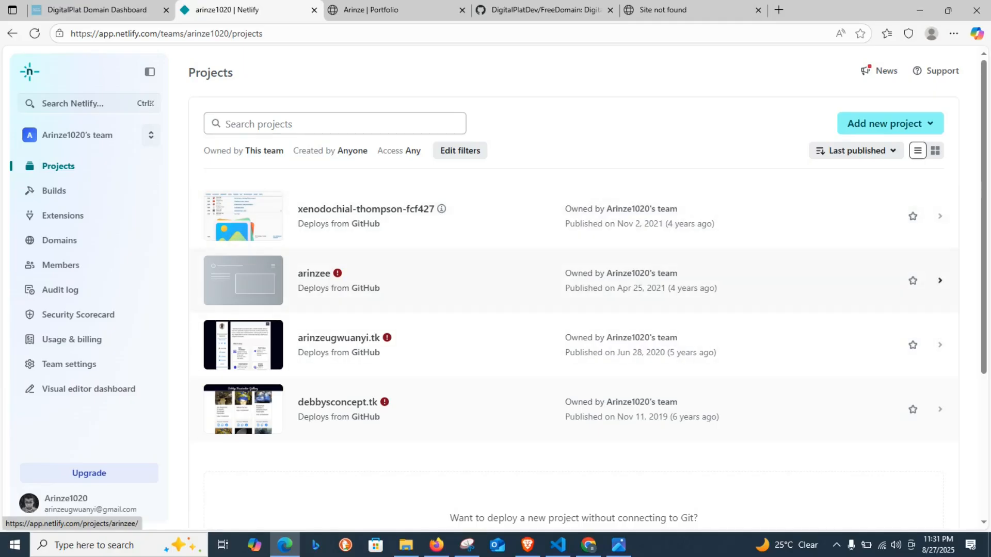
click(314, 274)
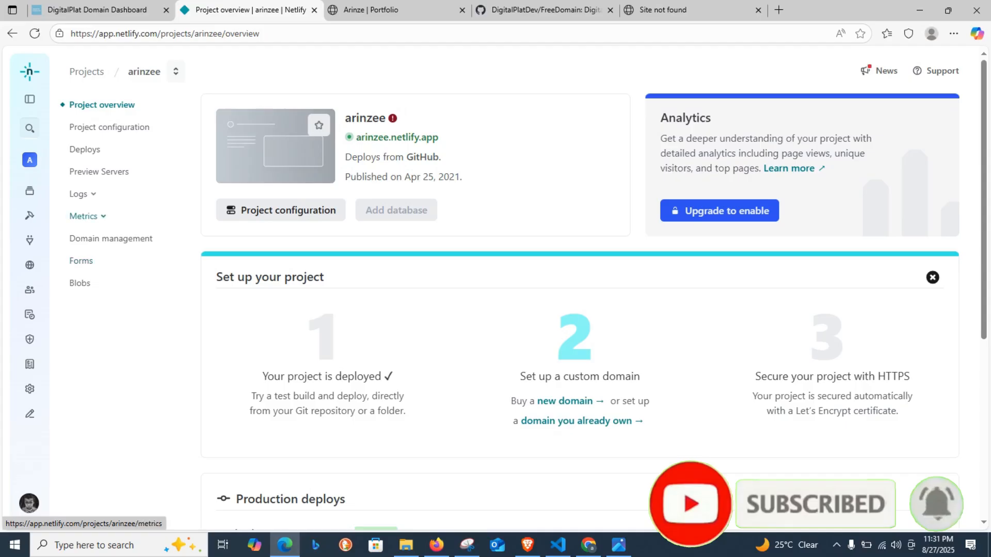
click(111, 238)
scroll(111, 239, down, 3)
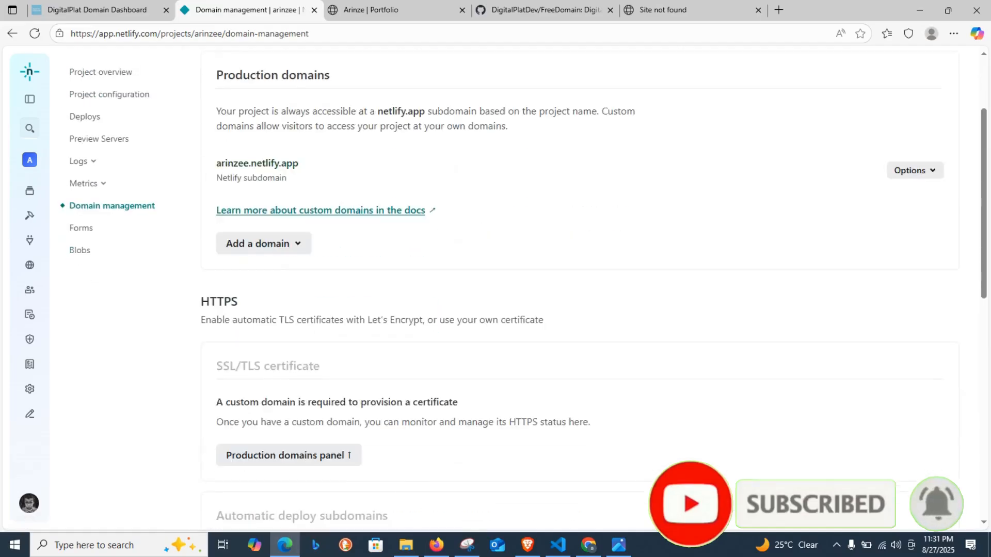
scroll(320, 210, up, 3)
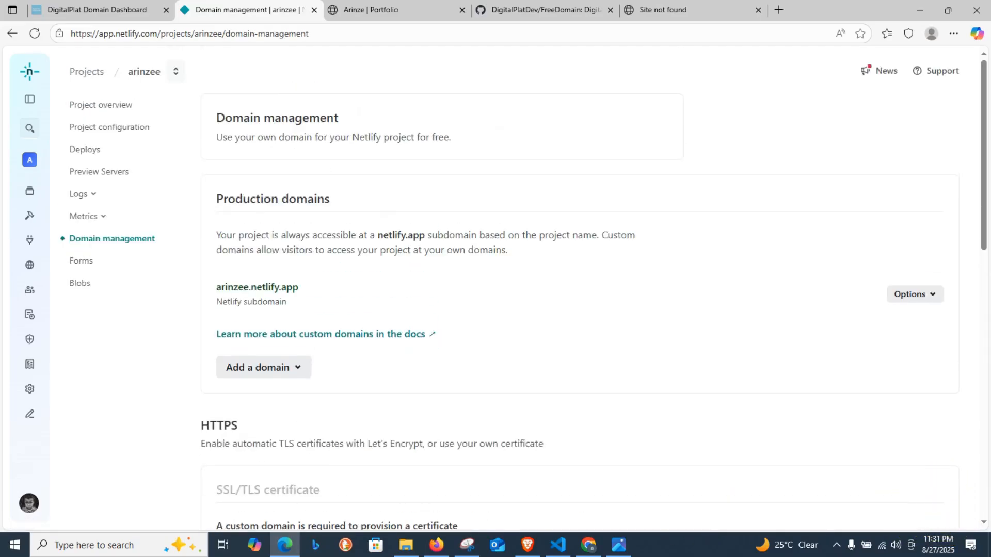
Step: Add the already owned .qzz.io domain registered in DigitalPlat to the project as a custom subdomain
click(258, 367)
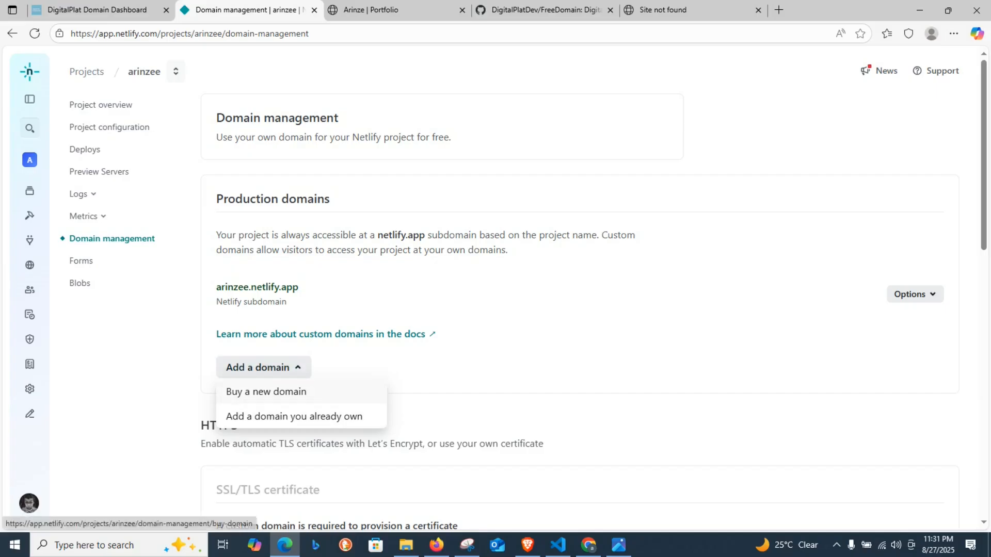
click(294, 417)
click(454, 220)
text(arinze.qzz.io)
click(392, 265)
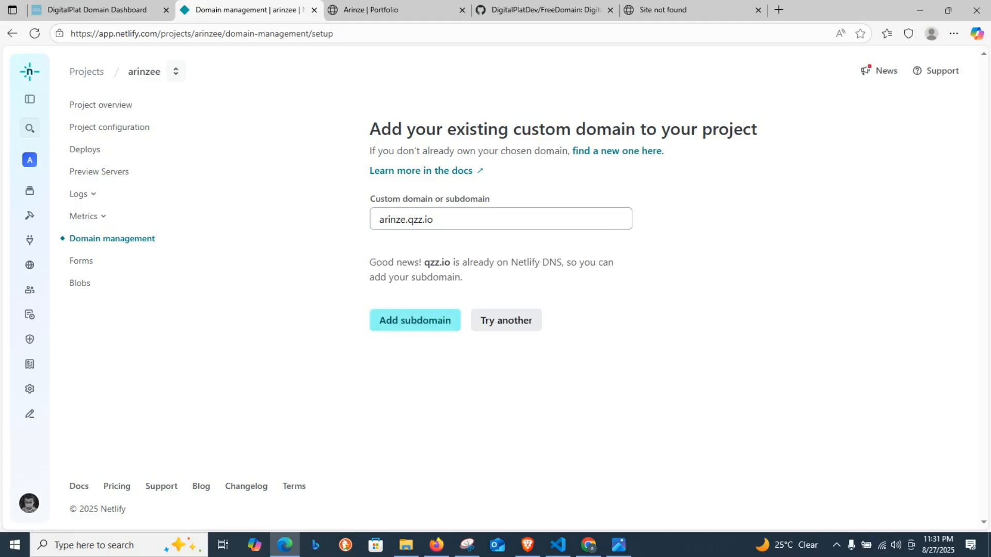
click(426, 320)
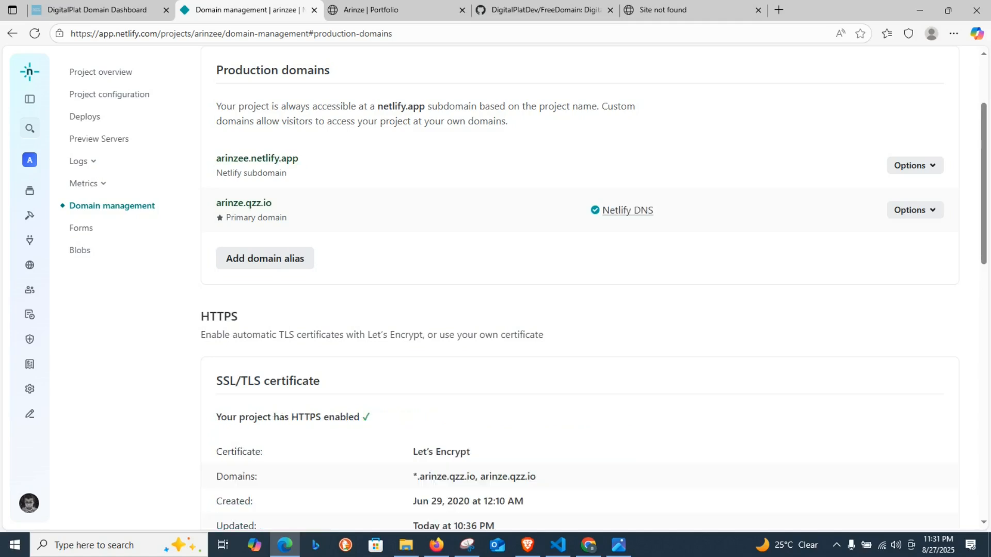
Step: Examine the project's production domains and SSL/TLS certificate details, and check the already open .qzz.io page
scroll(580, 289, down, 2)
scroll(580, 289, up, 4)
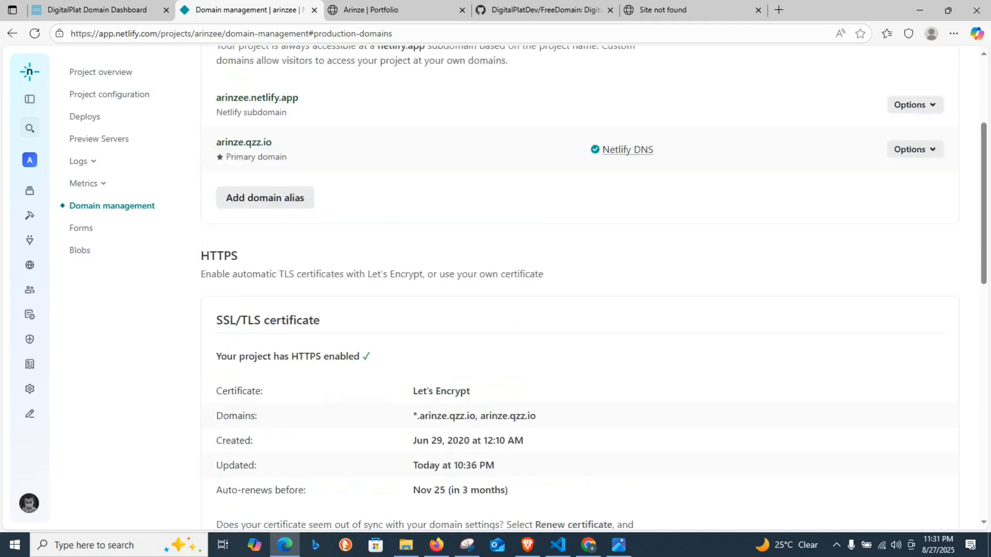
scroll(579, 289, down, 3)
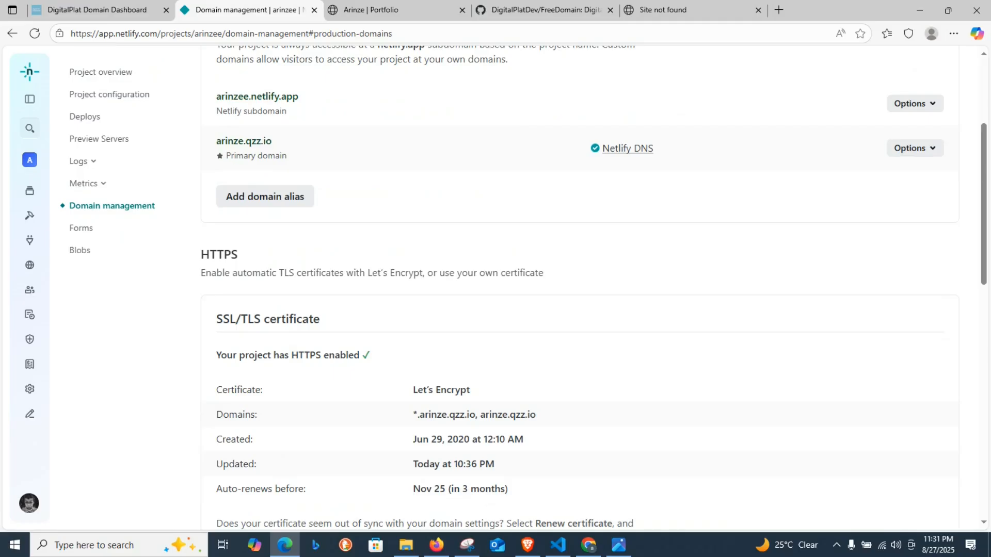
click(690, 10)
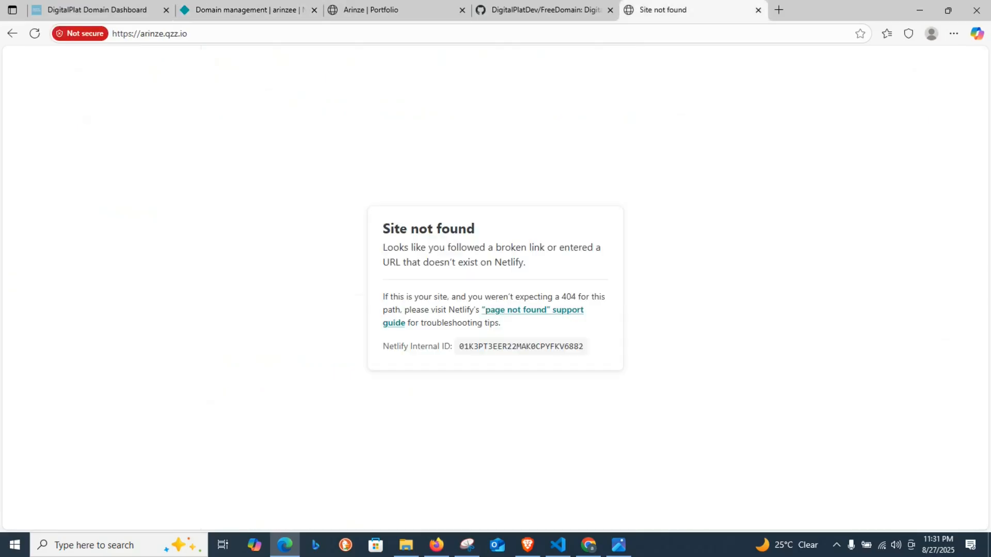
click(248, 10)
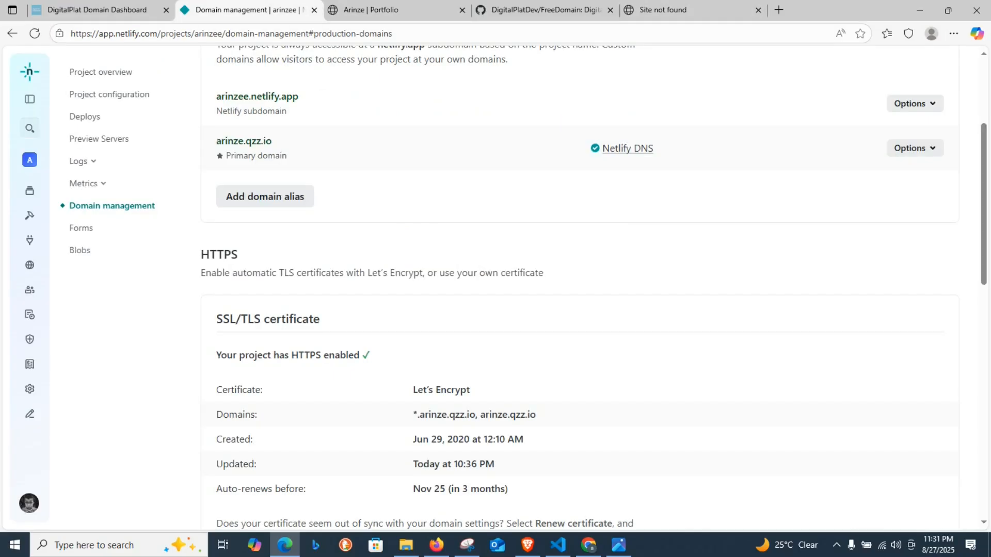
Step: Open the .qzz.io address from the production domains and compare its page and address with the netlify.app site
click(243, 141)
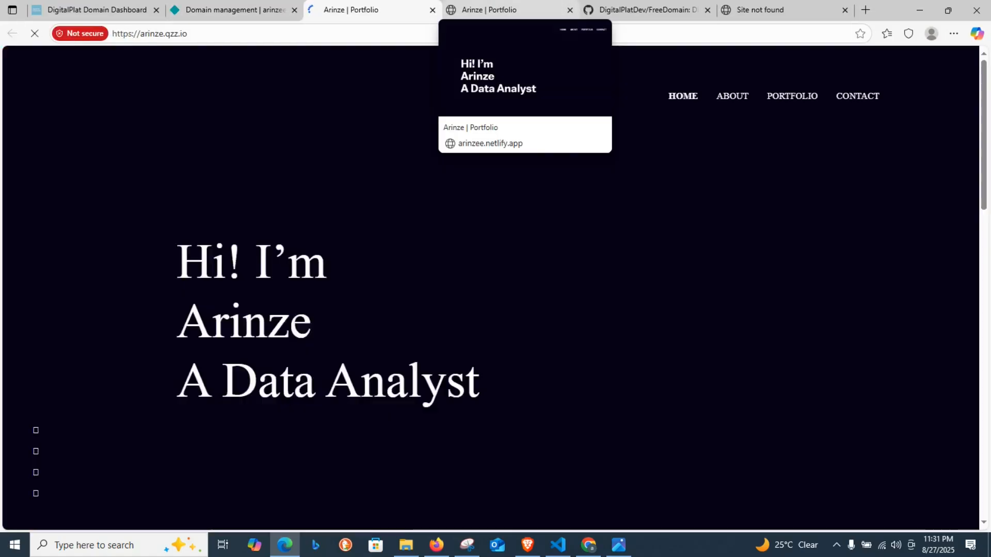
click(485, 10)
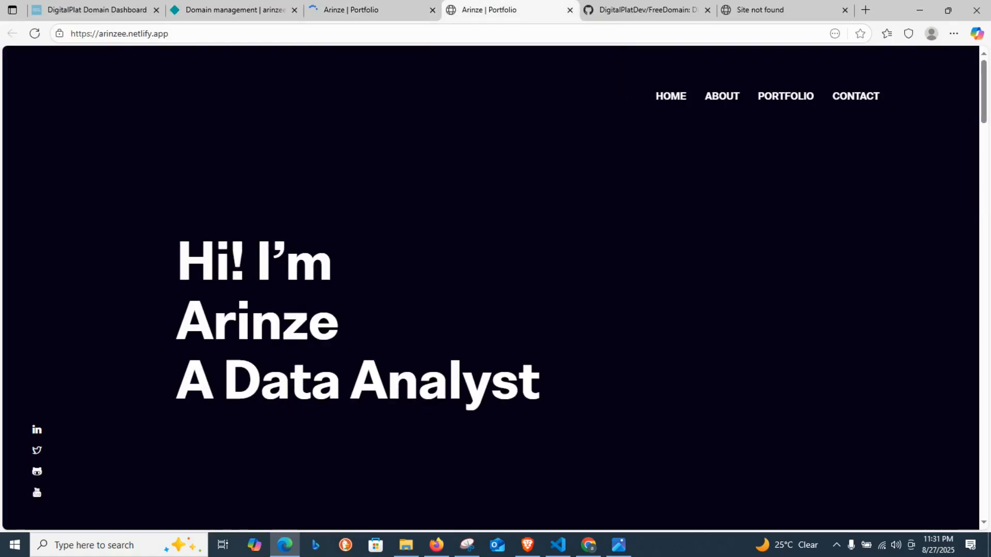
click(372, 10)
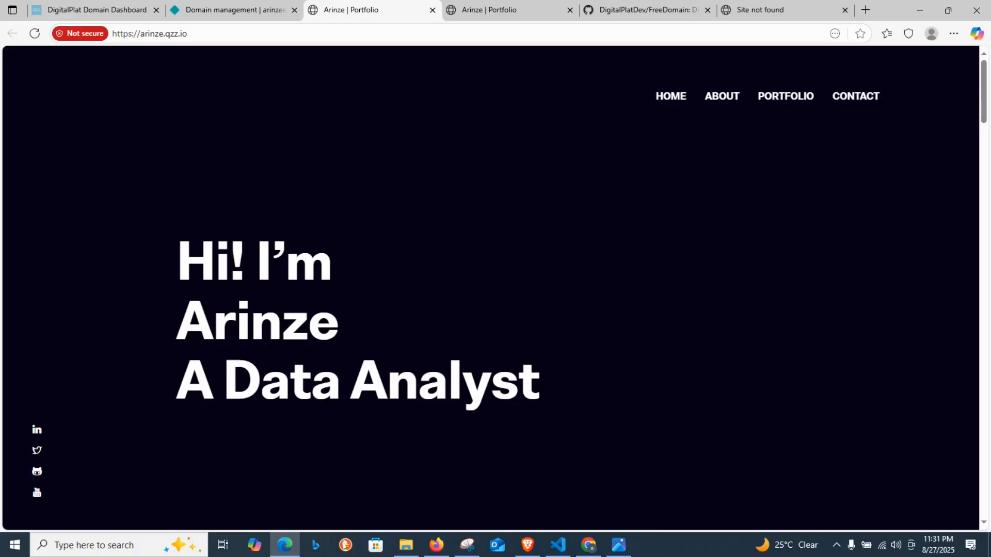
click(232, 33)
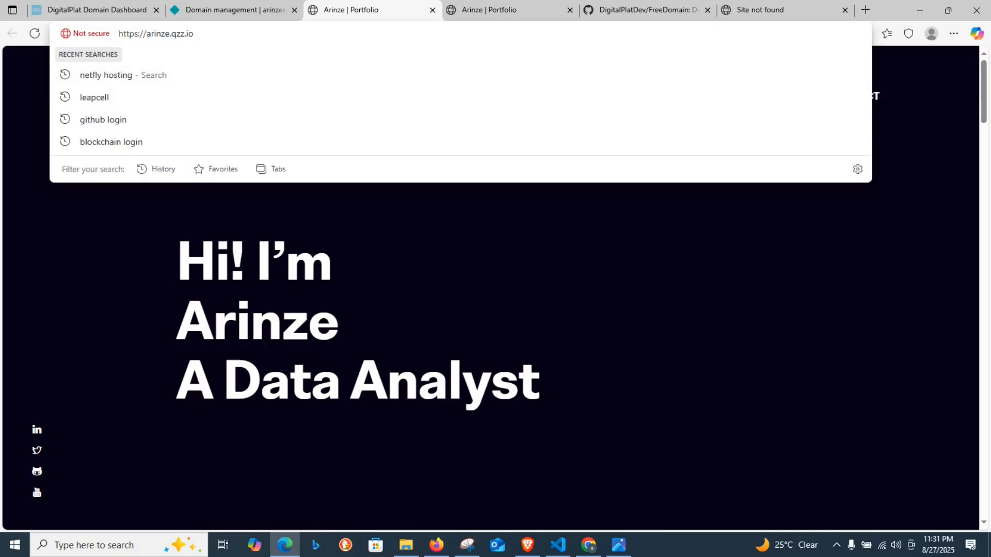
double_click(166, 33)
Step: Review the connected domain across Netlify's production domains, the live .qzz.io site and the DigitalPlat management page
click(229, 10)
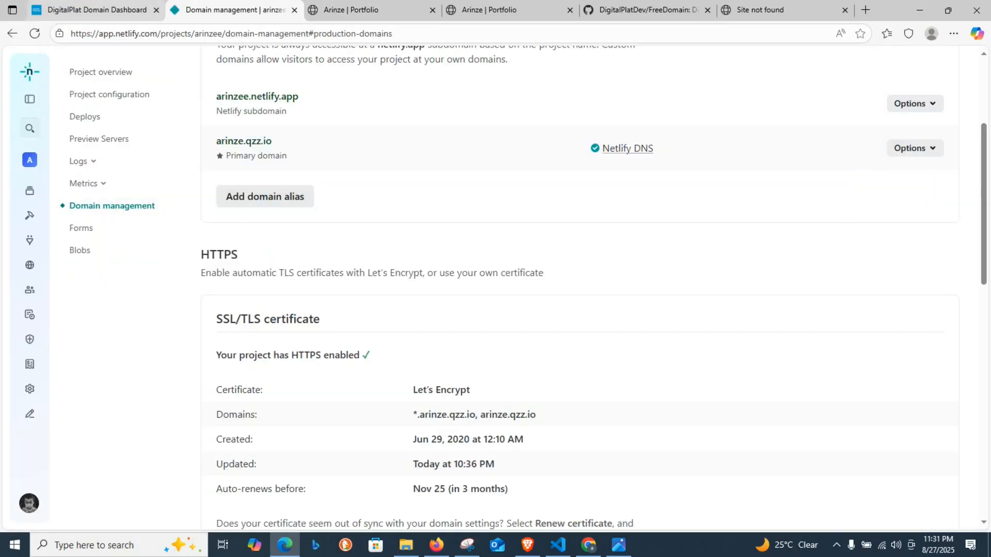
click(97, 10)
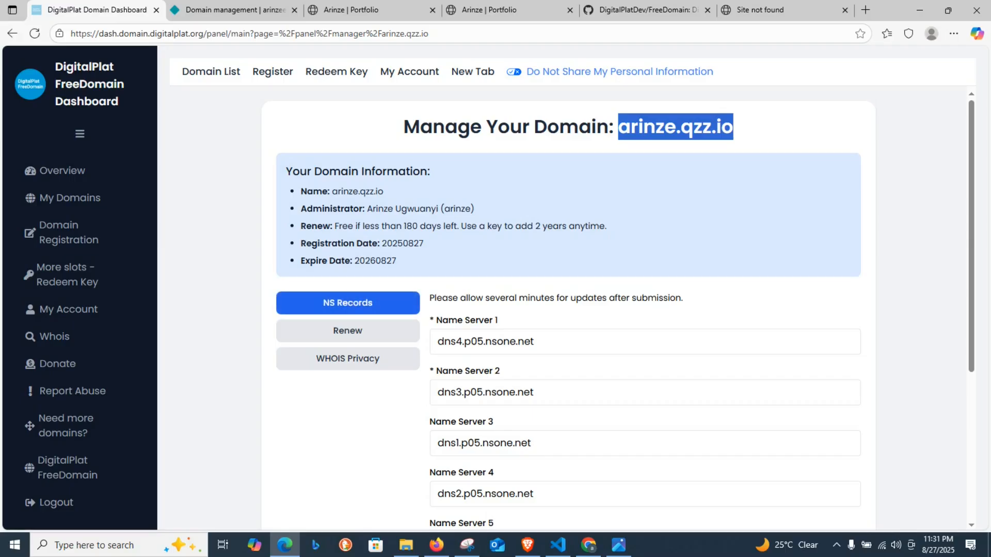
click(351, 9)
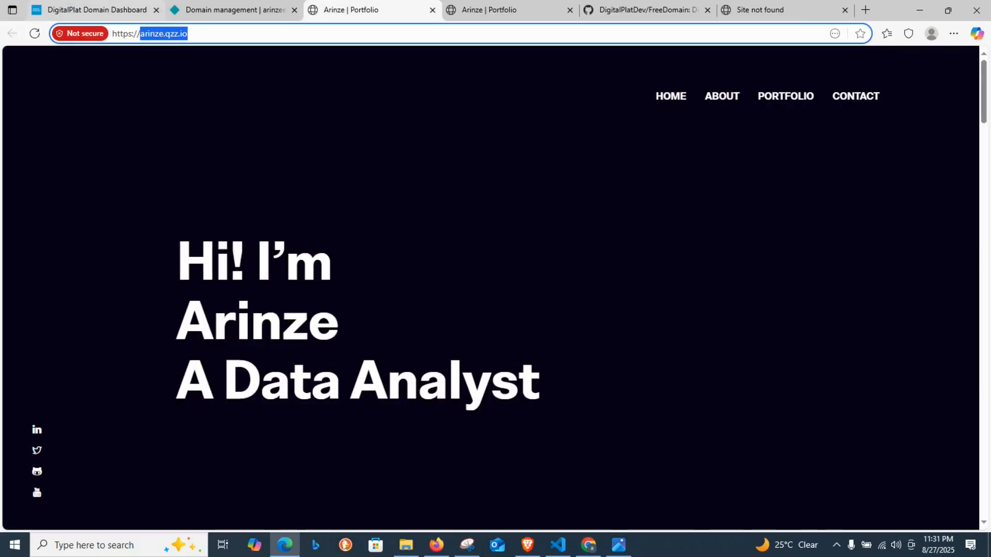
click(229, 10)
scroll(320, 309, up, 3)
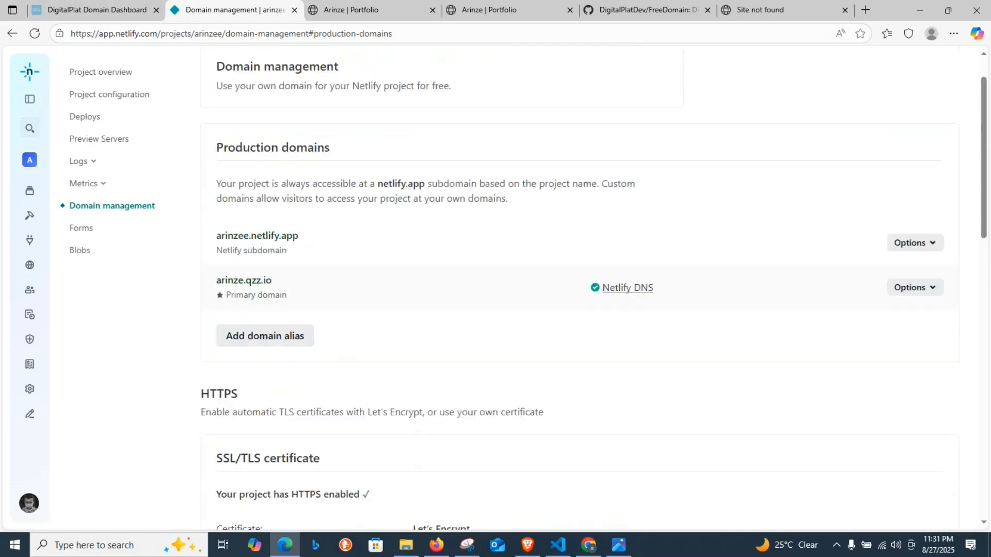
scroll(516, 284, up, 1)
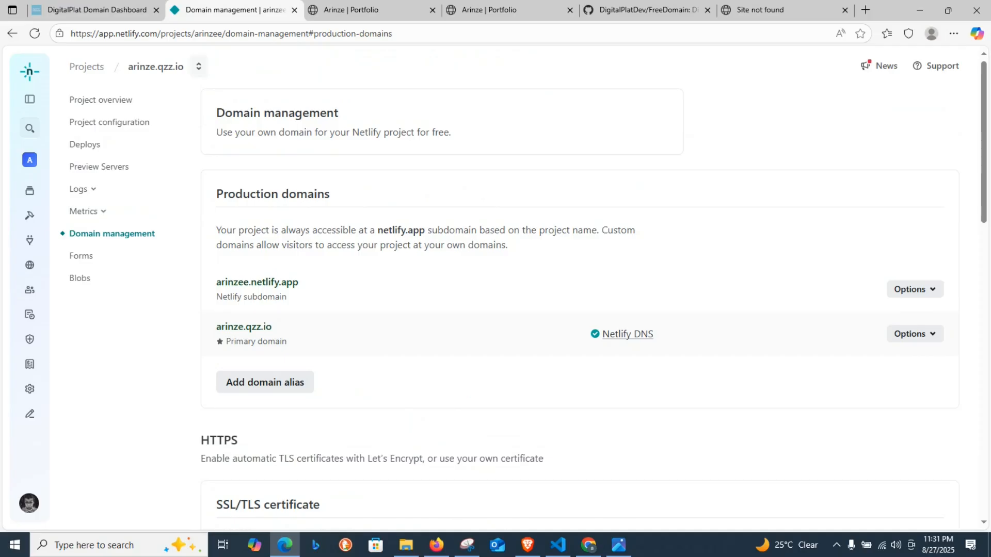
click(97, 10)
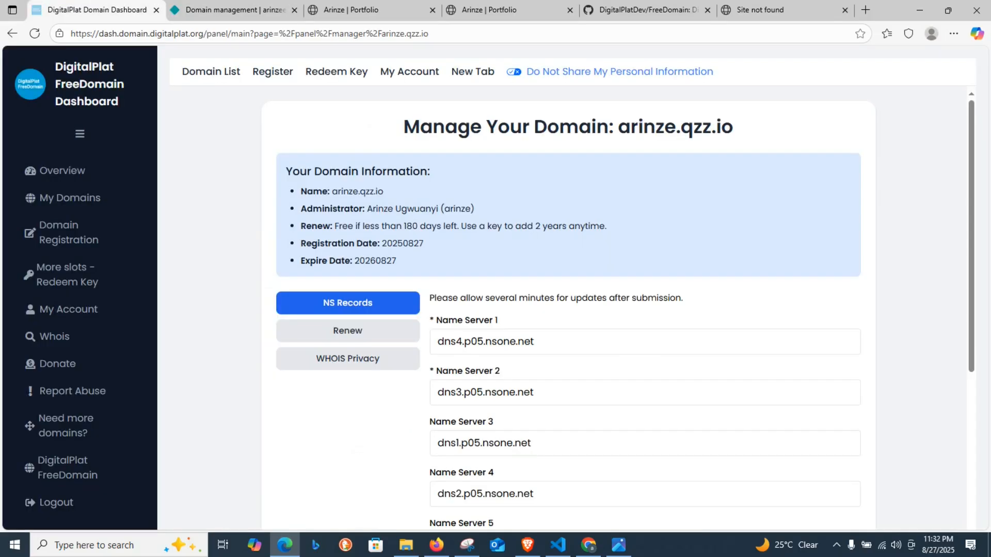
Step: Examine the name server entries on the domain's DigitalPlat management page and check the live .qzz.io portfolio page
scroll(568, 310, down, 2)
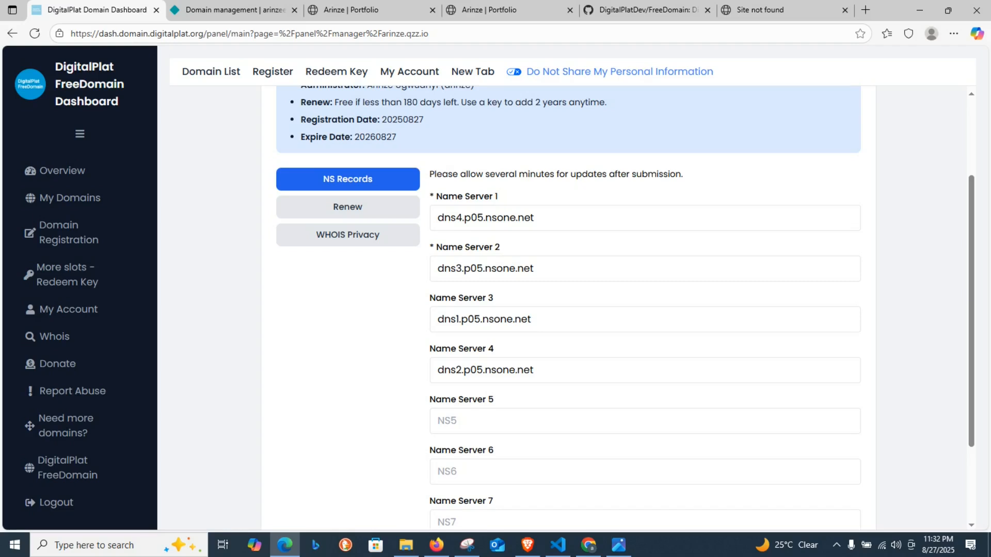
scroll(568, 309, up, 2)
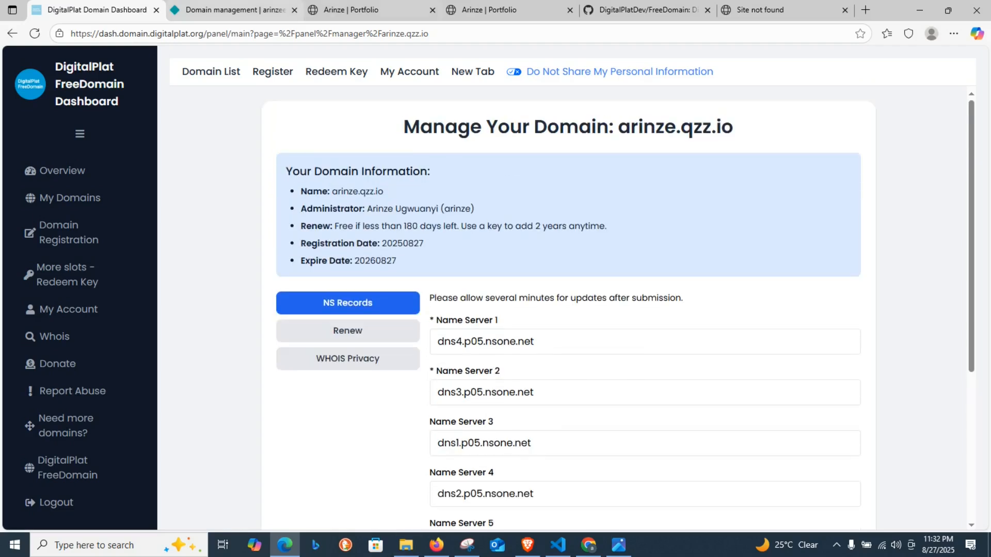
click(230, 10)
click(369, 10)
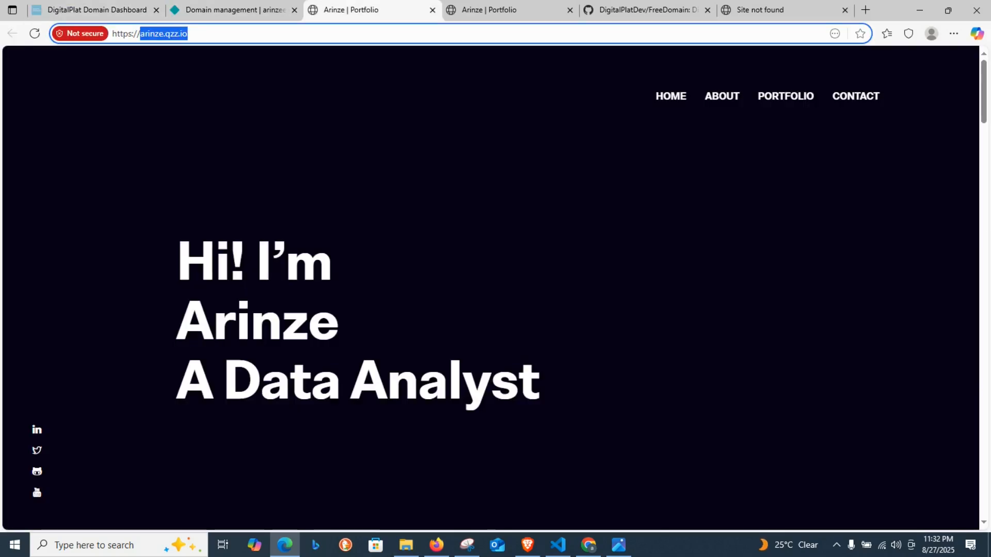
click(516, 232)
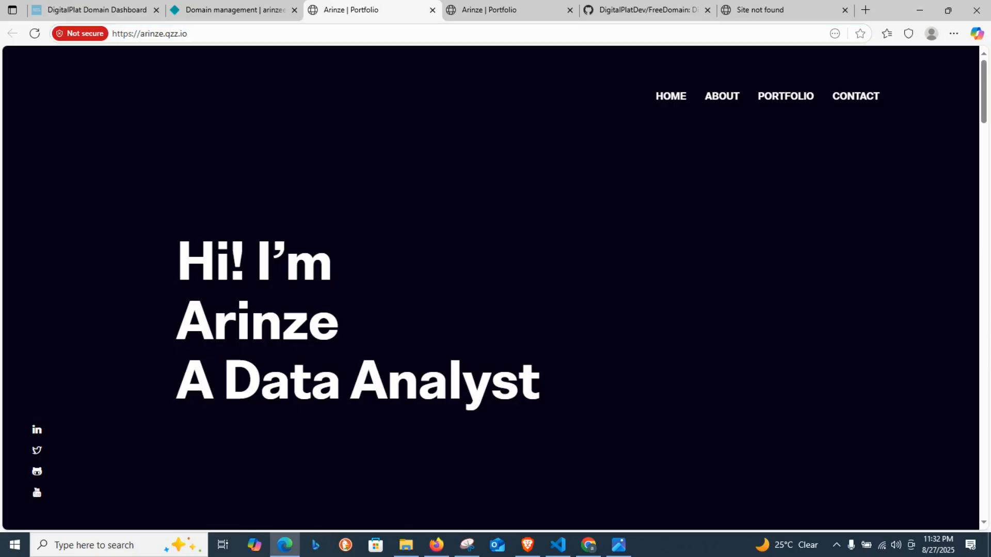
click(96, 10)
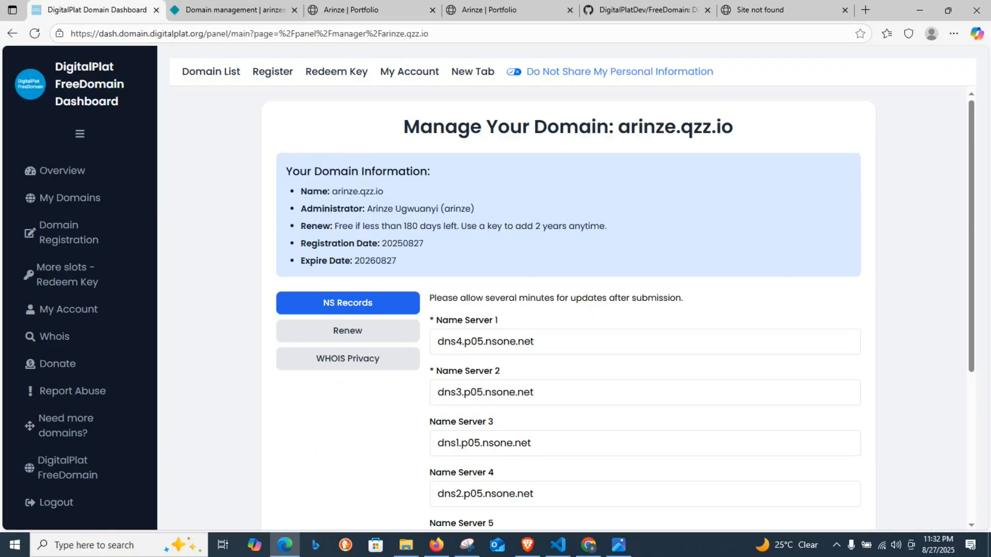
scroll(568, 310, down, 3)
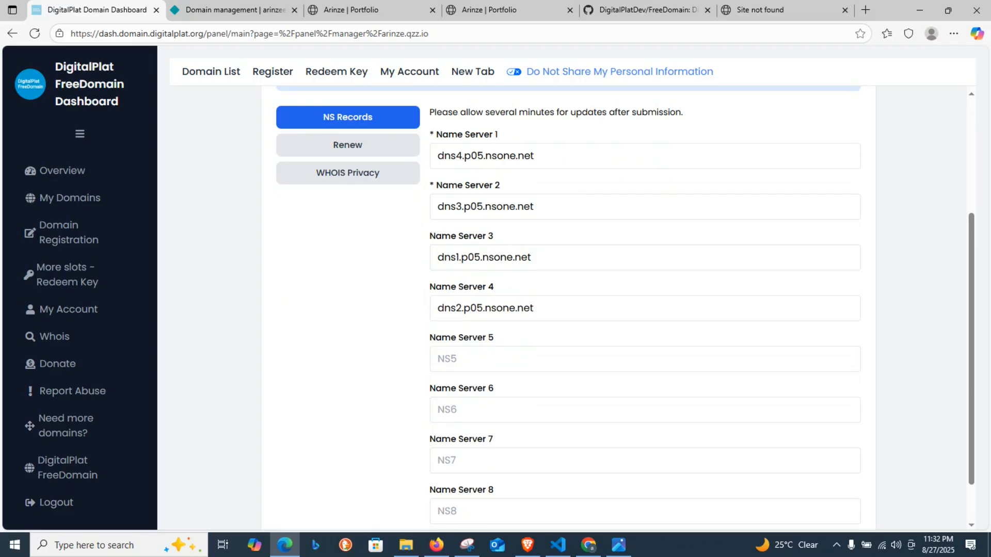
scroll(618, 312, up, 3)
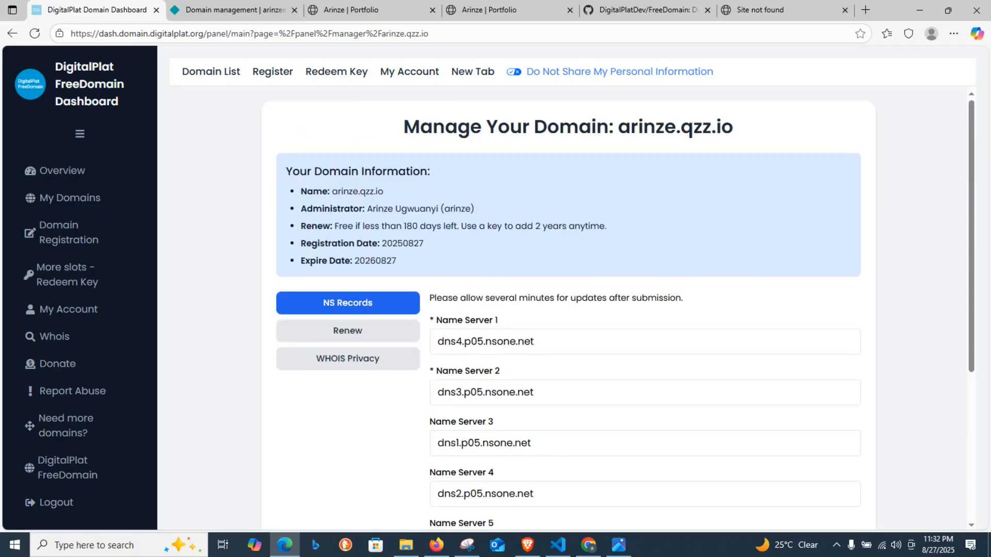